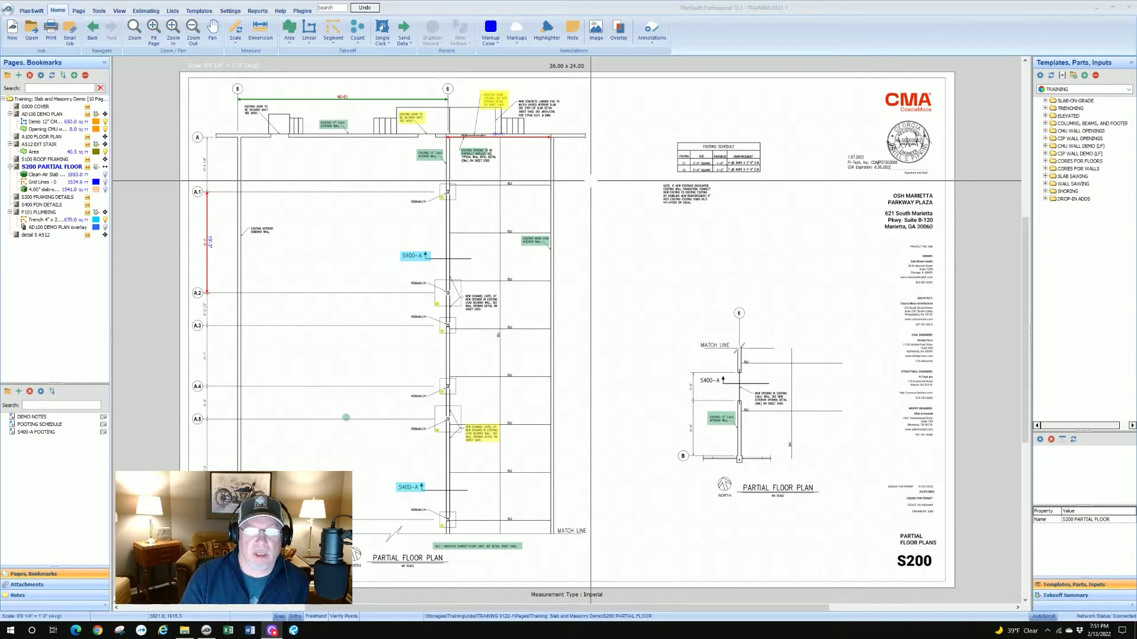
Examine the F1 and F2 footings along the existing 12" C.M.U. interior wall on the S200 partial floor plan
scroll(489, 170, "up", 3)
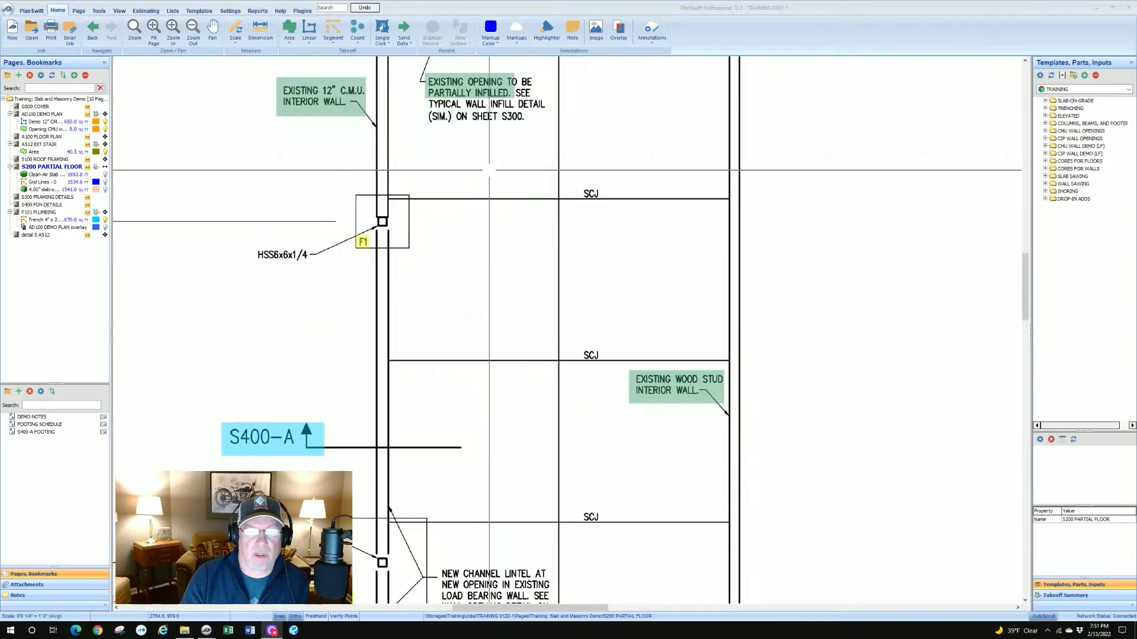
scroll(489, 170, "down", 3)
scroll(610, 169, "down", 2)
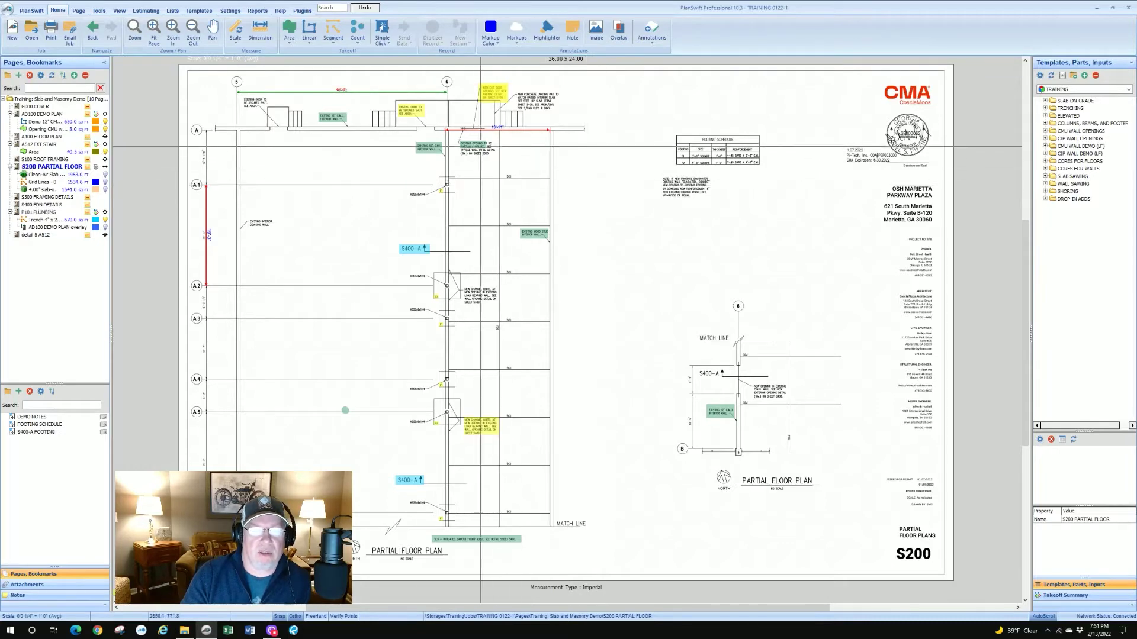
scroll(480, 145, "up", 3)
scroll(632, 168, "down", 1)
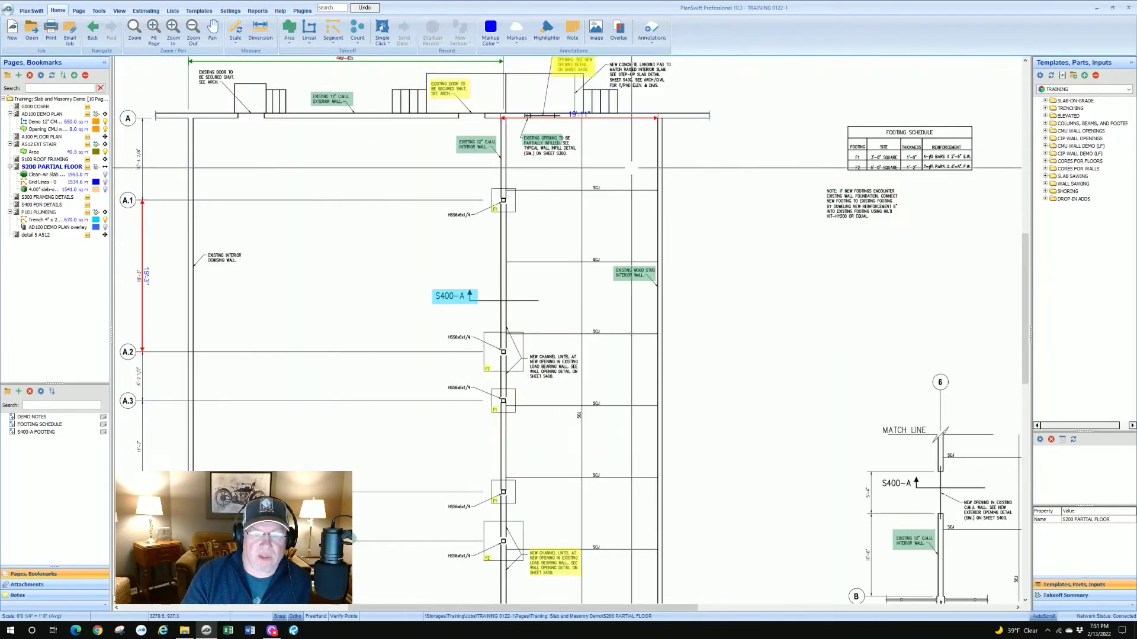
scroll(633, 168, "up", 1)
scroll(655, 261, "down", 1)
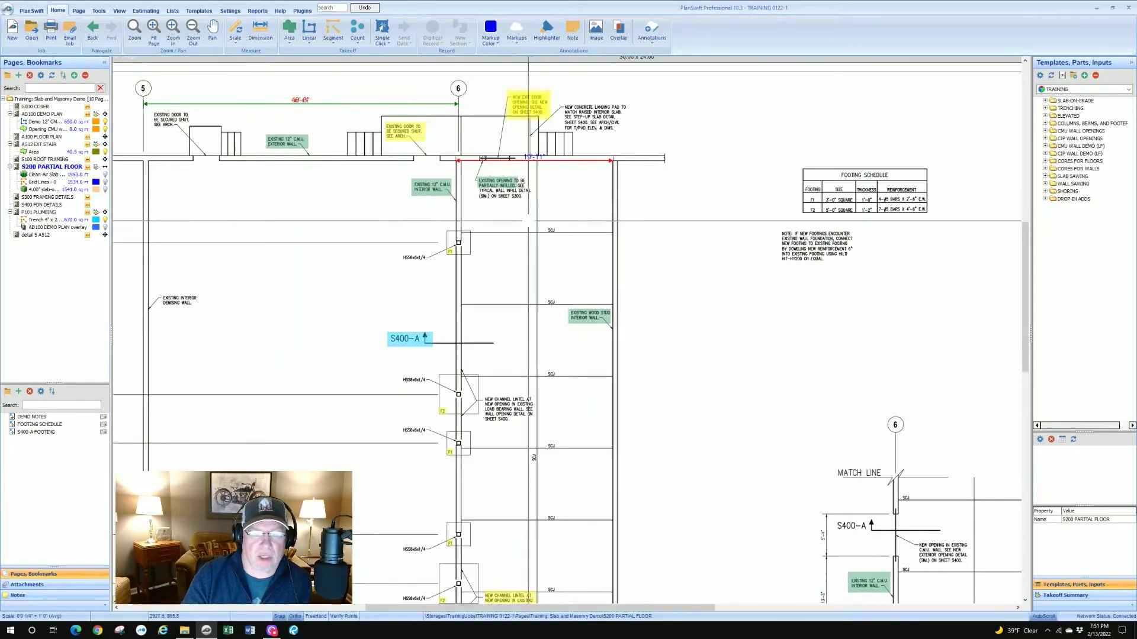
scroll(521, 266, "up", 1)
scroll(495, 205, "up", 2)
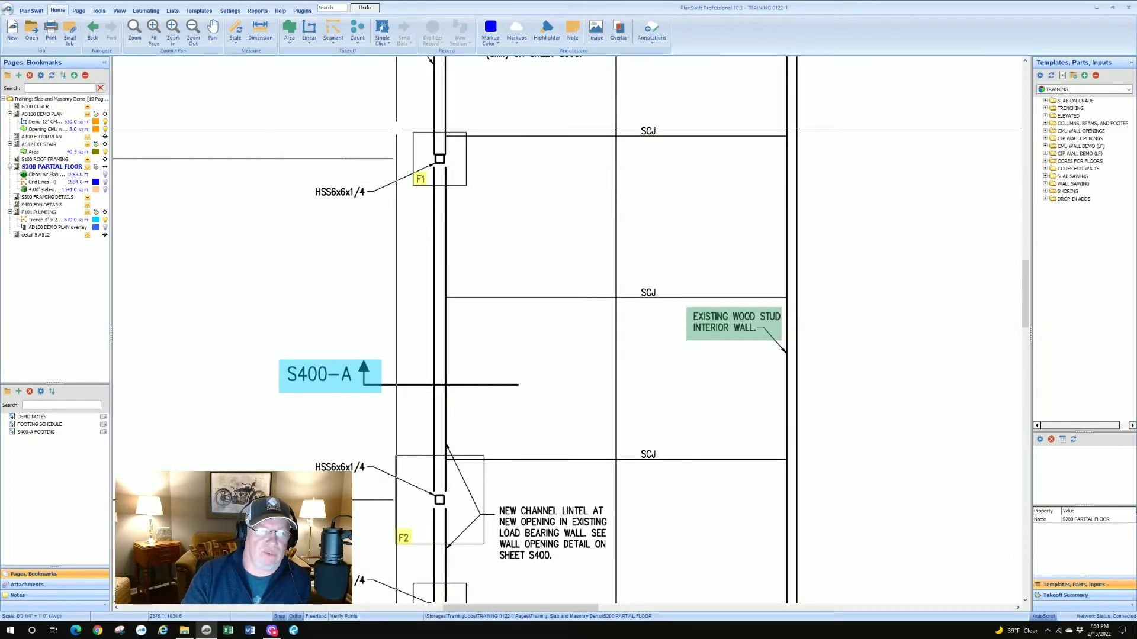
scroll(396, 128, "up", 1)
scroll(568, 181, "down", 1)
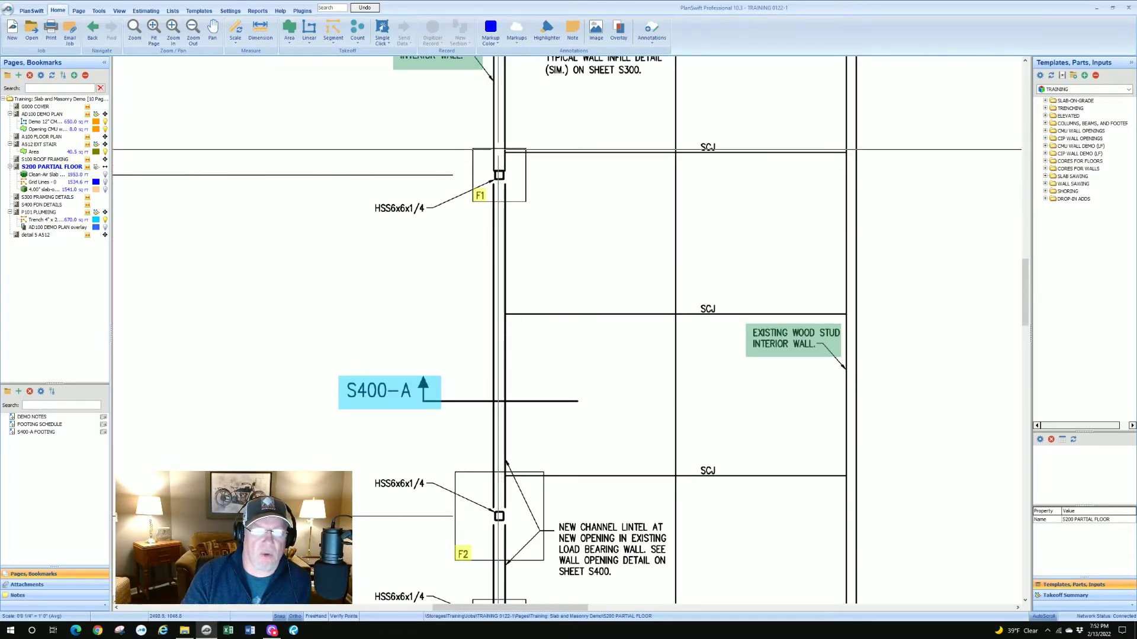
mouse_move(366, 120)
left_mouse_down()
mouse_move(467, 140)
mouse_move(492, 230)
left_mouse_up()
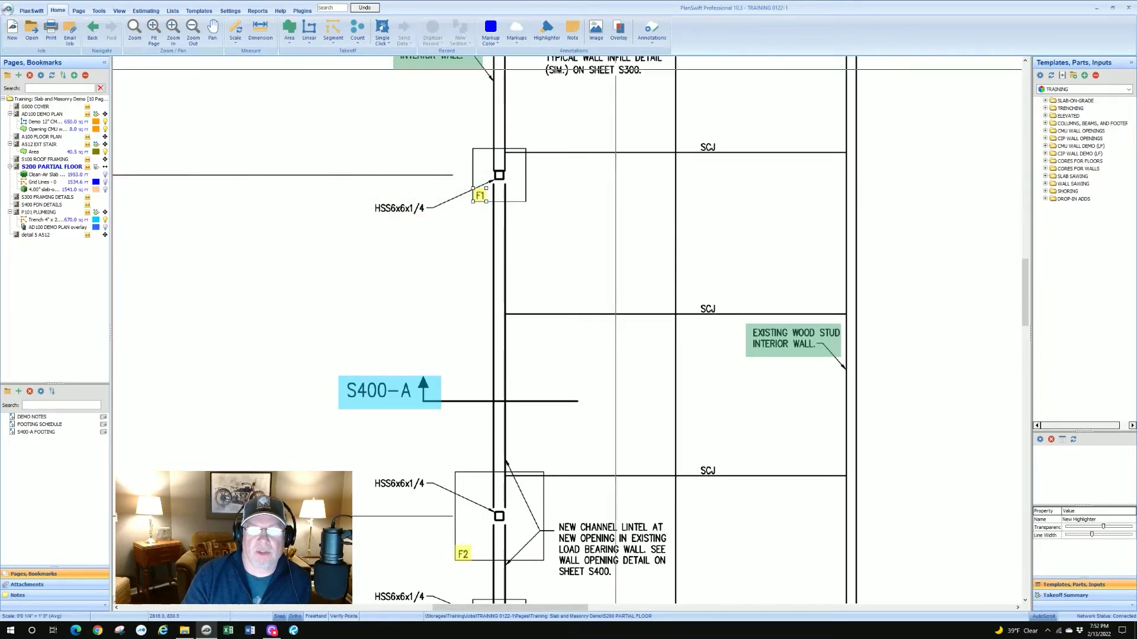
Place a note just below the upper F1 footing on the wall's right side, reading "DEMO SLAB LEFT SIDE OF WALL"
left_click(573, 27)
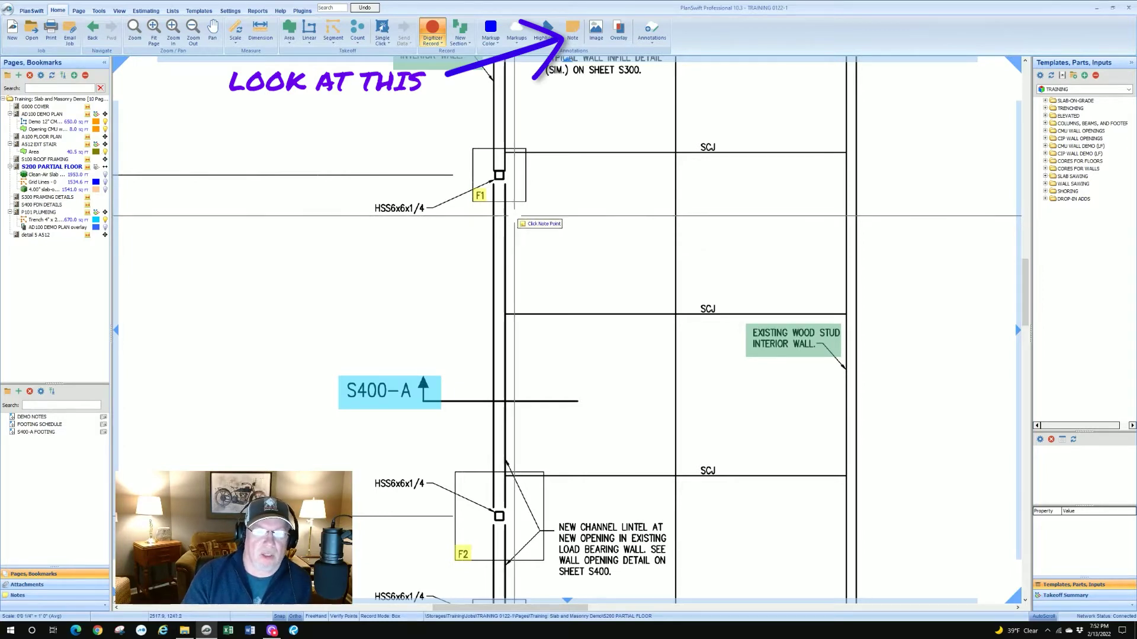
left_click_drag(508, 210, 683, 262)
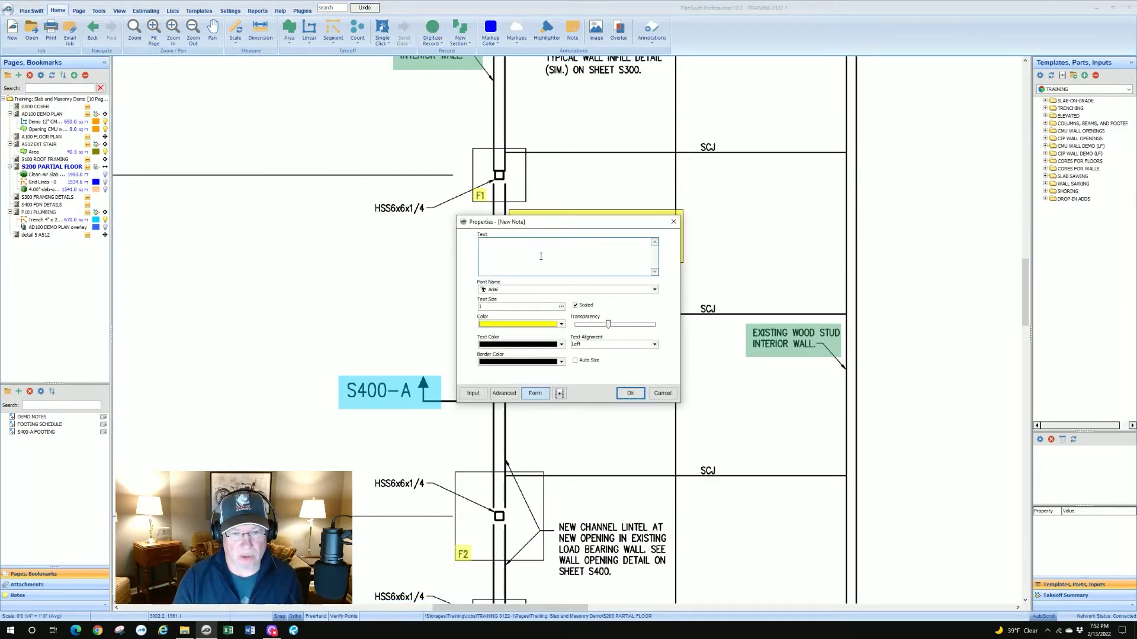
left_click(540, 256)
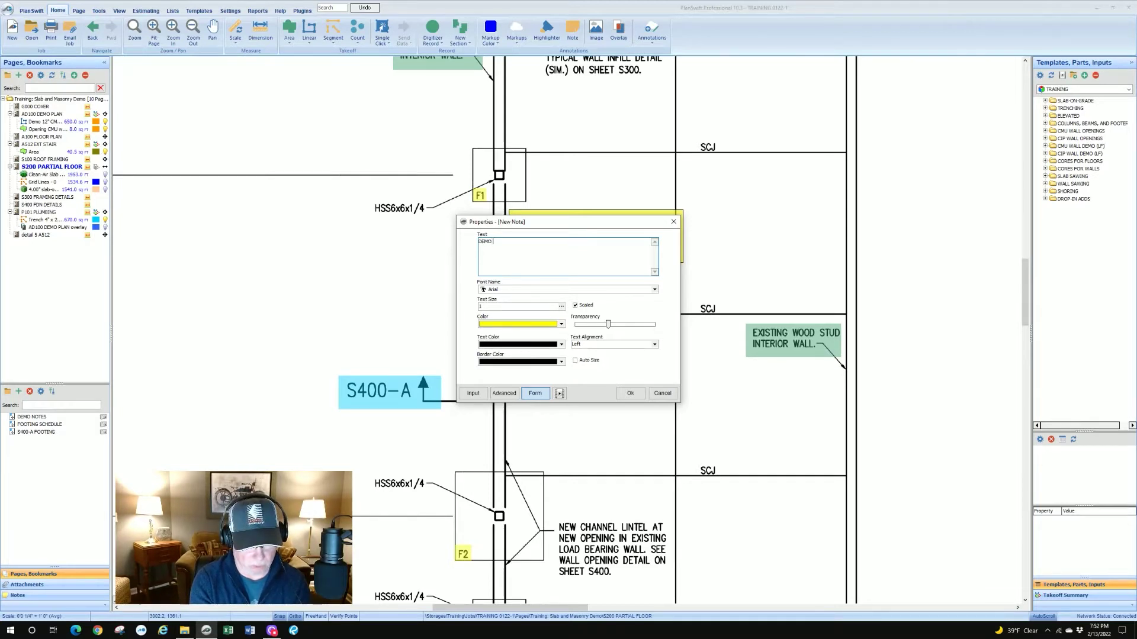
type("S;L")
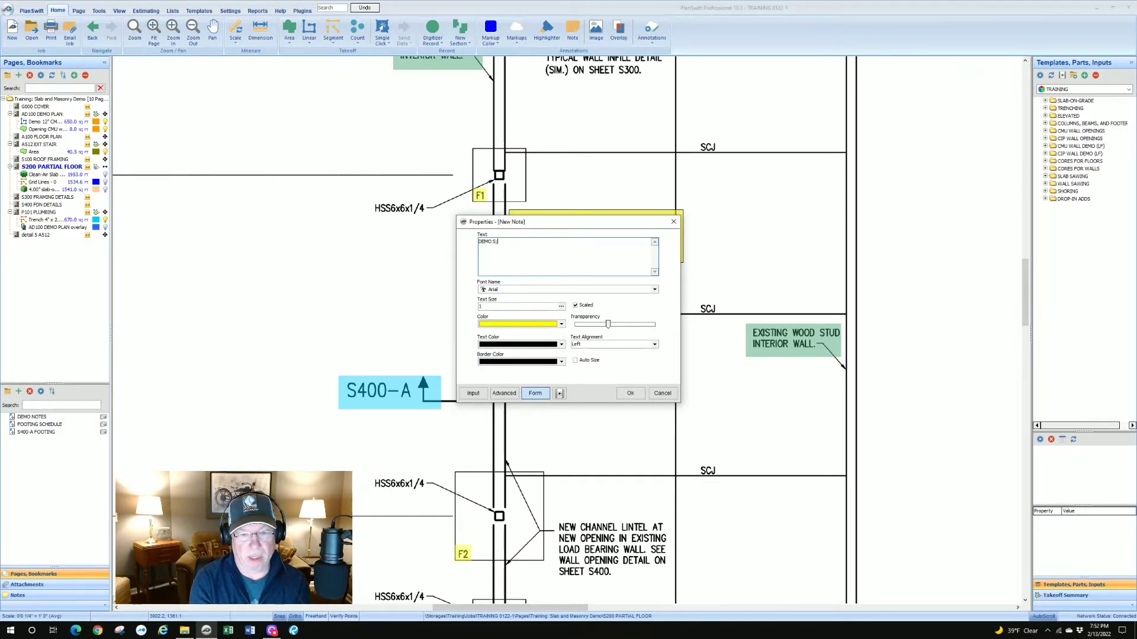
type("SL;A")
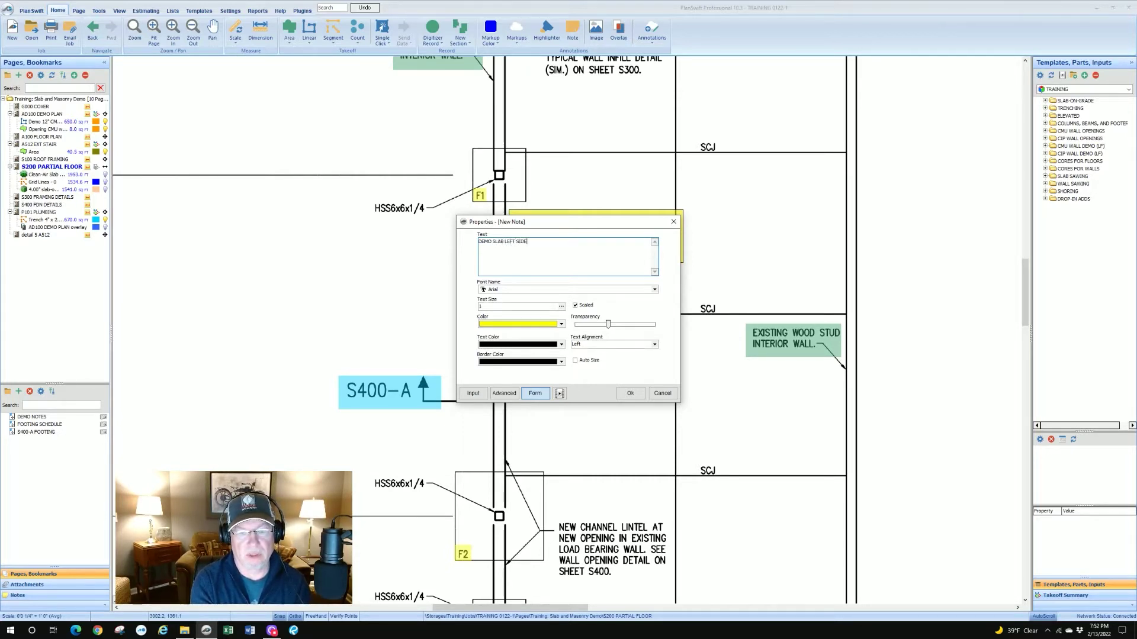
type("WALL")
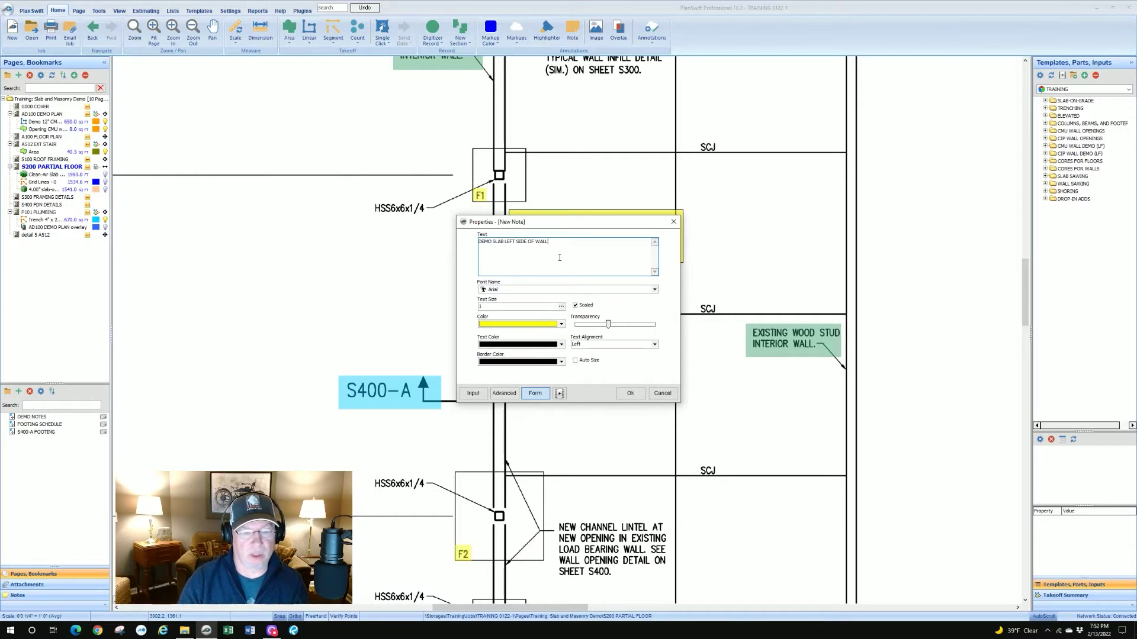
Make the note size automatically to its text, set its text size to 0.5, and accept the properties
left_click(516, 306)
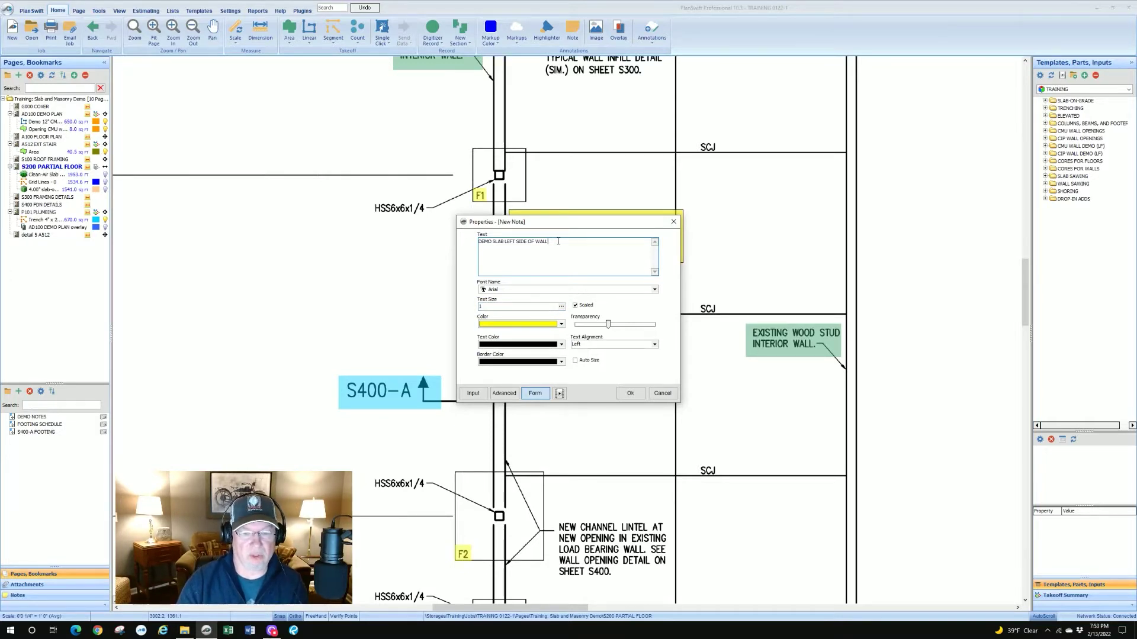
left_click(575, 361)
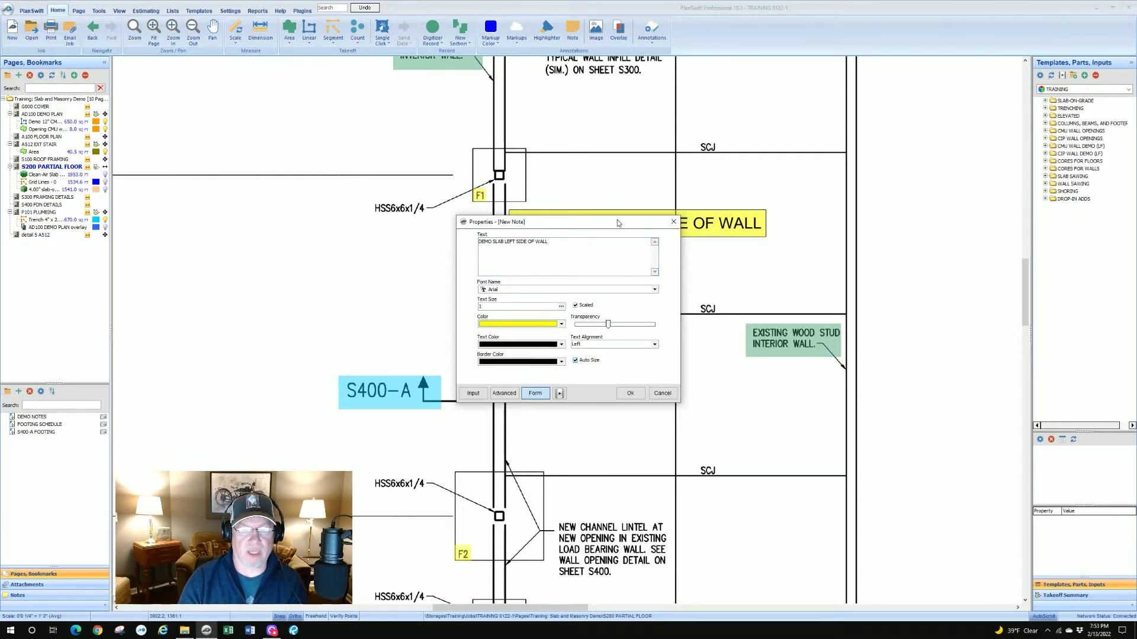
left_click_drag(616, 224, 630, 292)
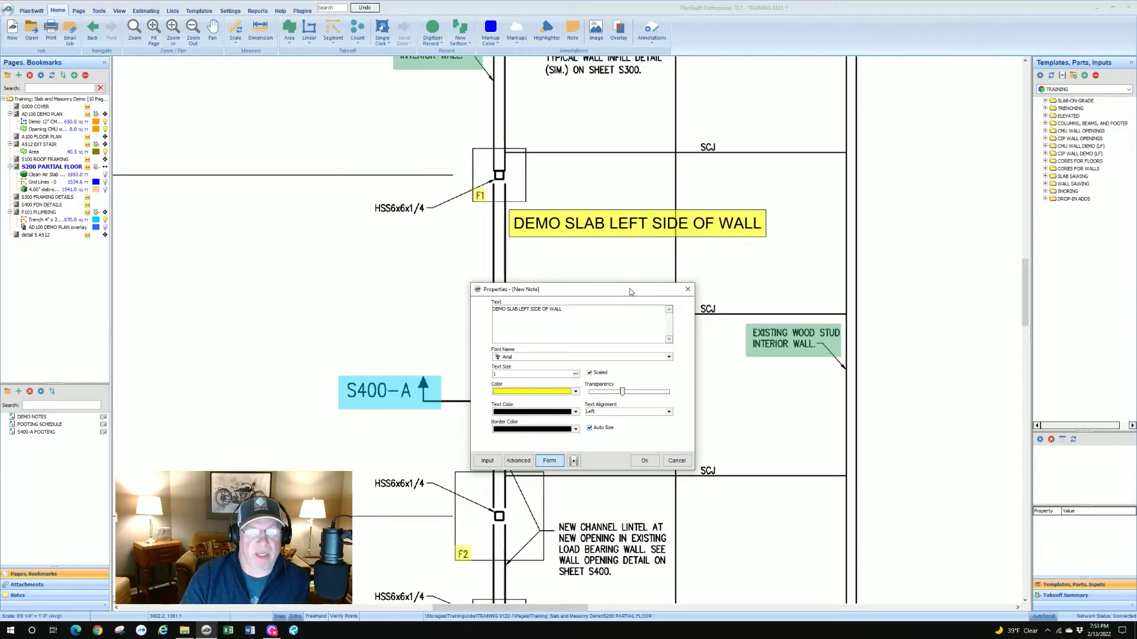
left_click(522, 375)
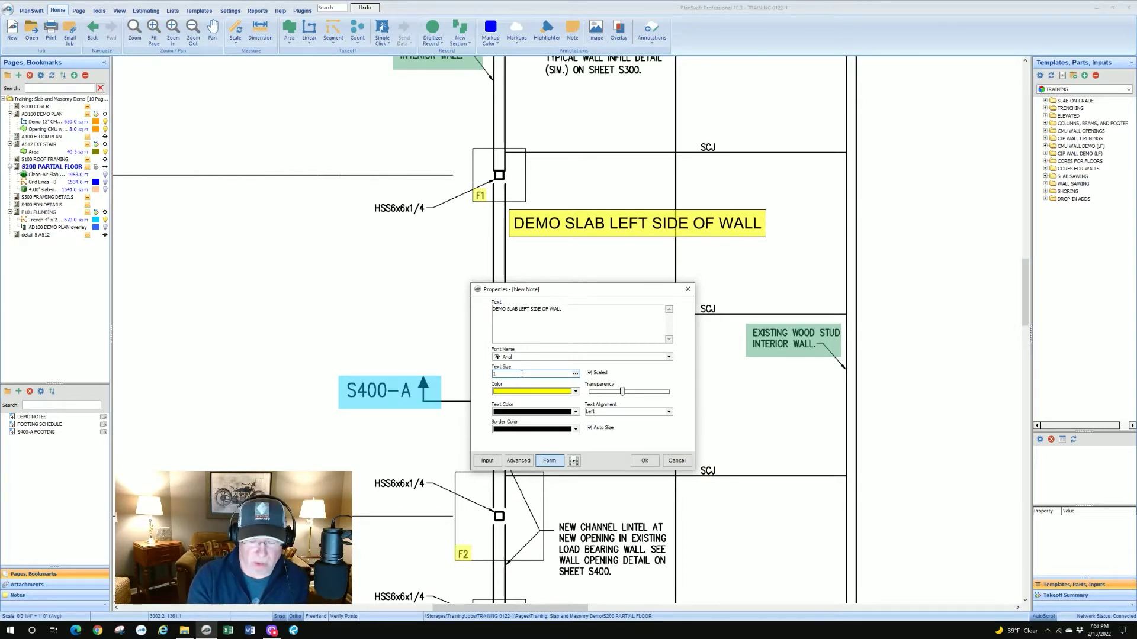
type(".5")
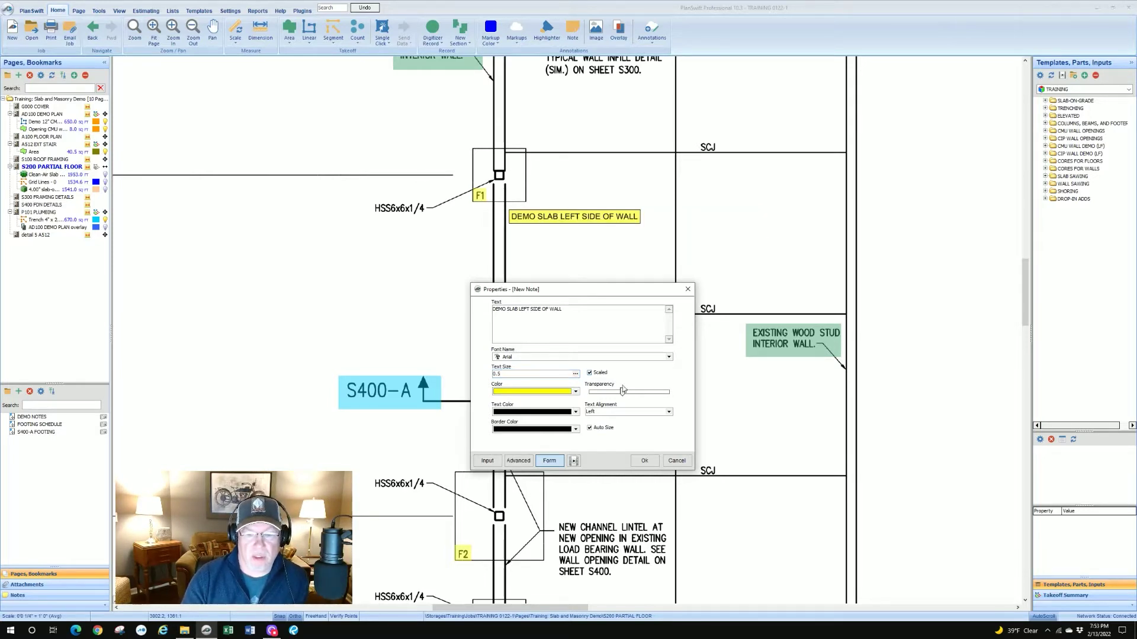
left_click(644, 461)
Move the demo slab note to the left side of the wall, beside the upper F1 footing
scroll(644, 461, "down", 1)
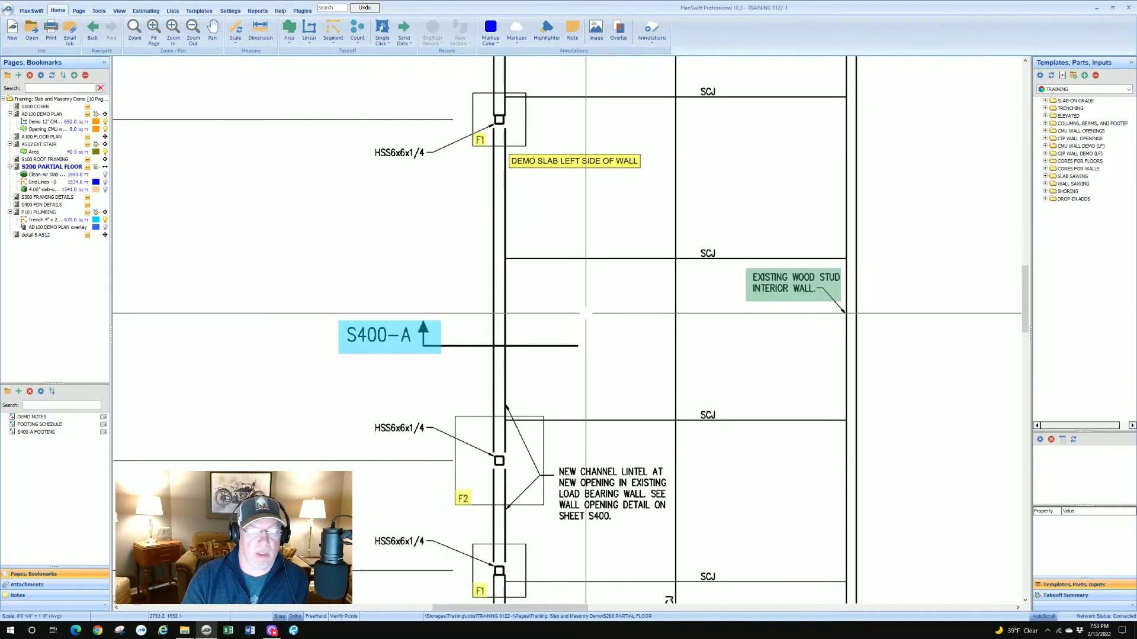
left_click_drag(583, 209, 558, 252)
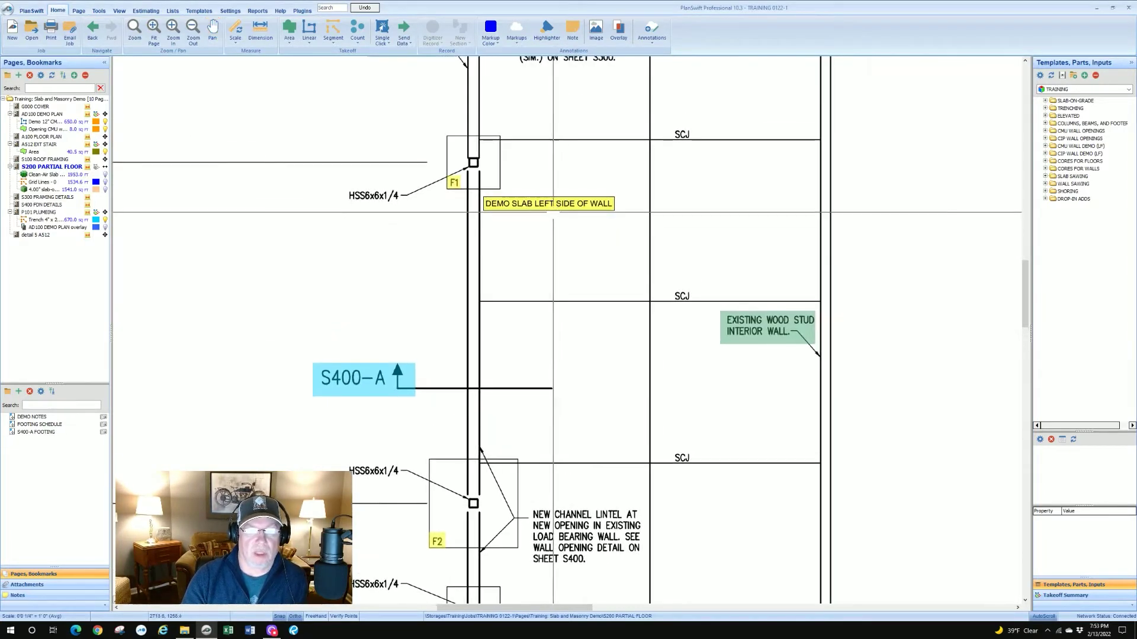
left_click(551, 203)
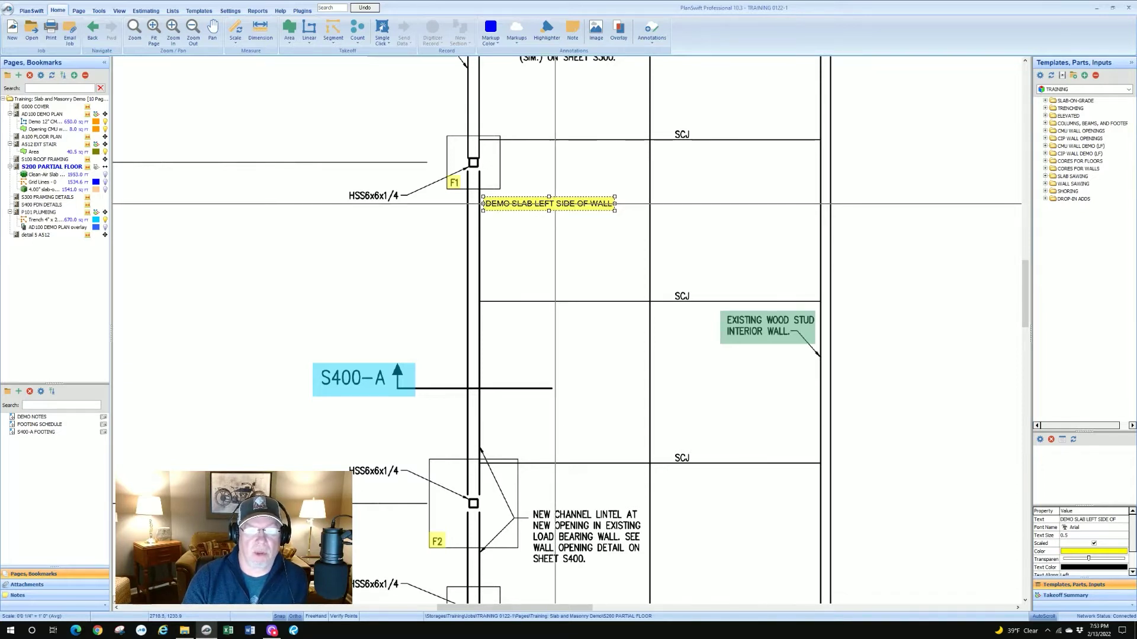
left_click_drag(553, 204, 378, 150)
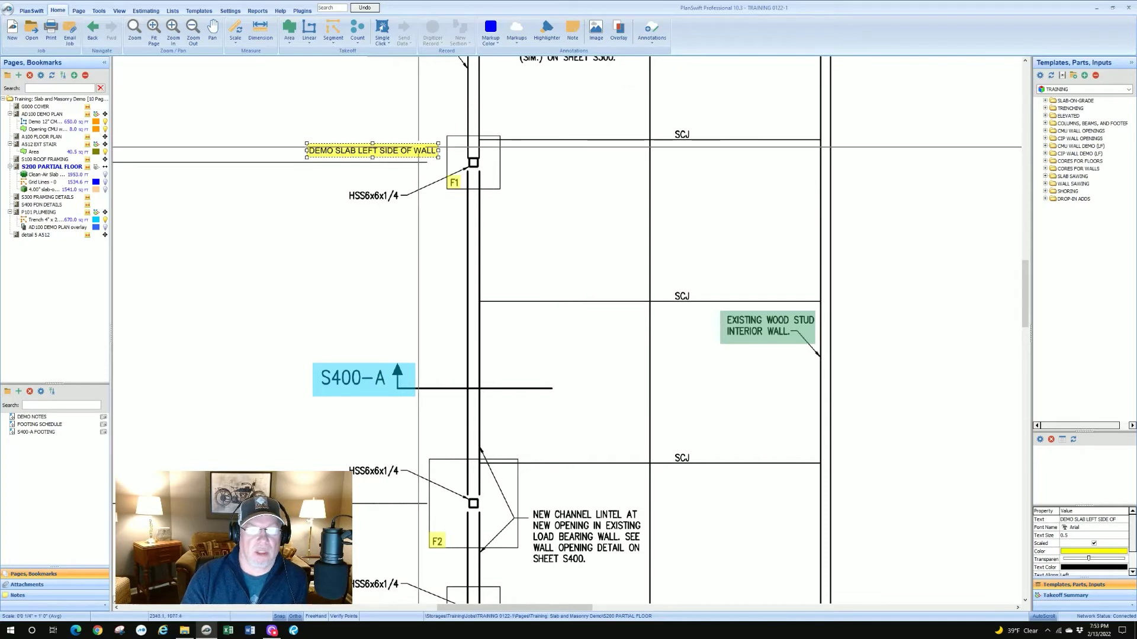
Change the demo slab note's fill colour to blue and its text colour to white
right_click(405, 154)
left_click(429, 159)
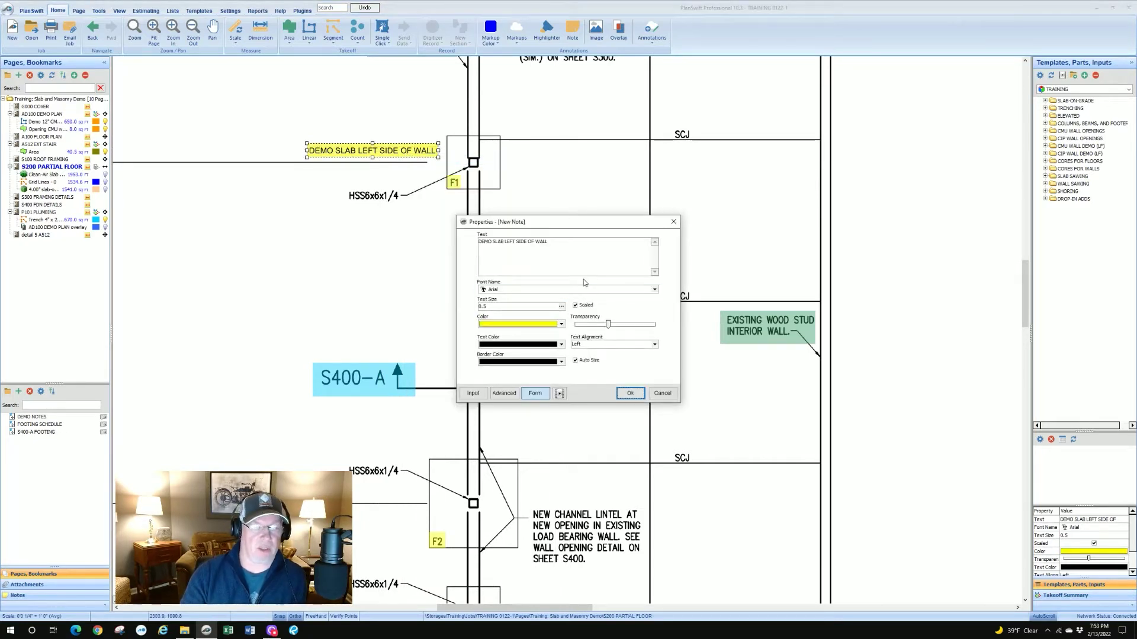
left_click(560, 324)
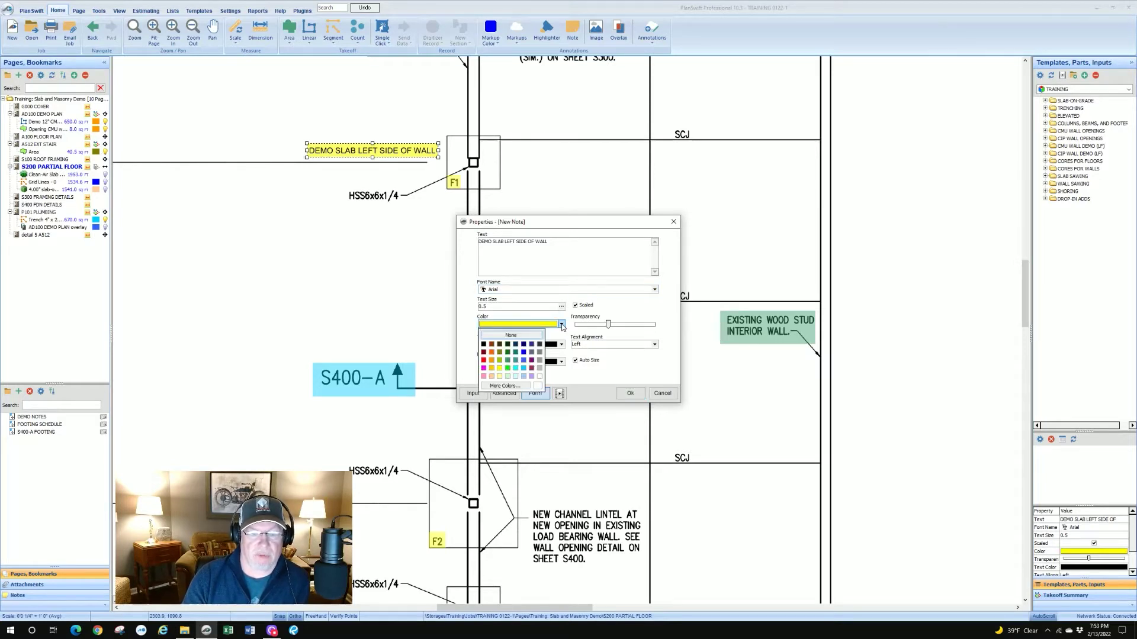
left_click(524, 361)
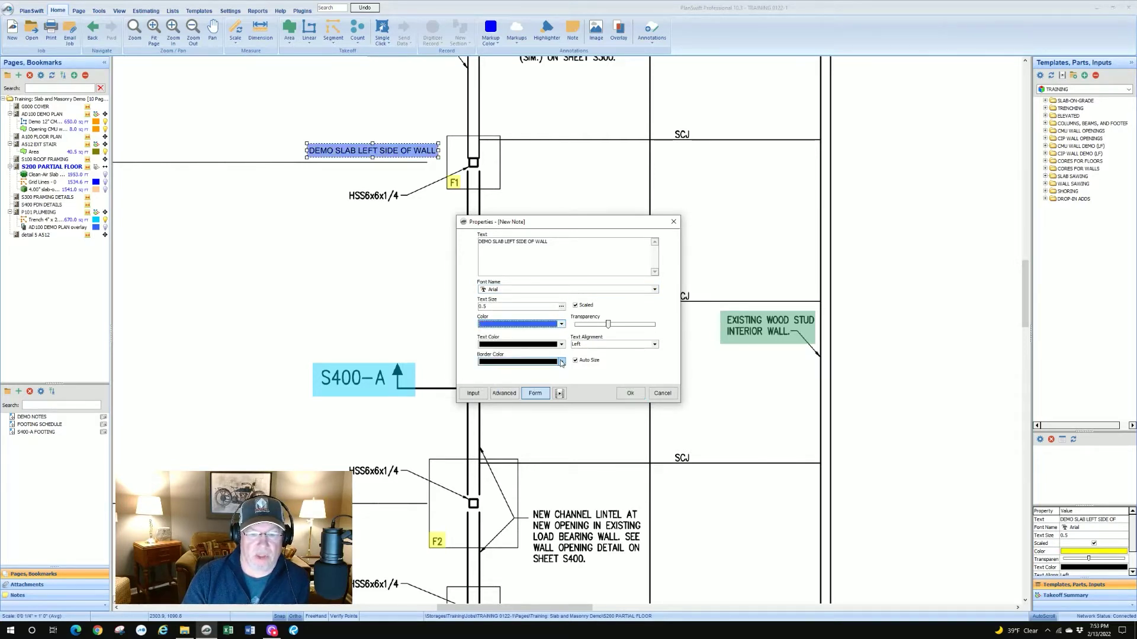
left_click(560, 344)
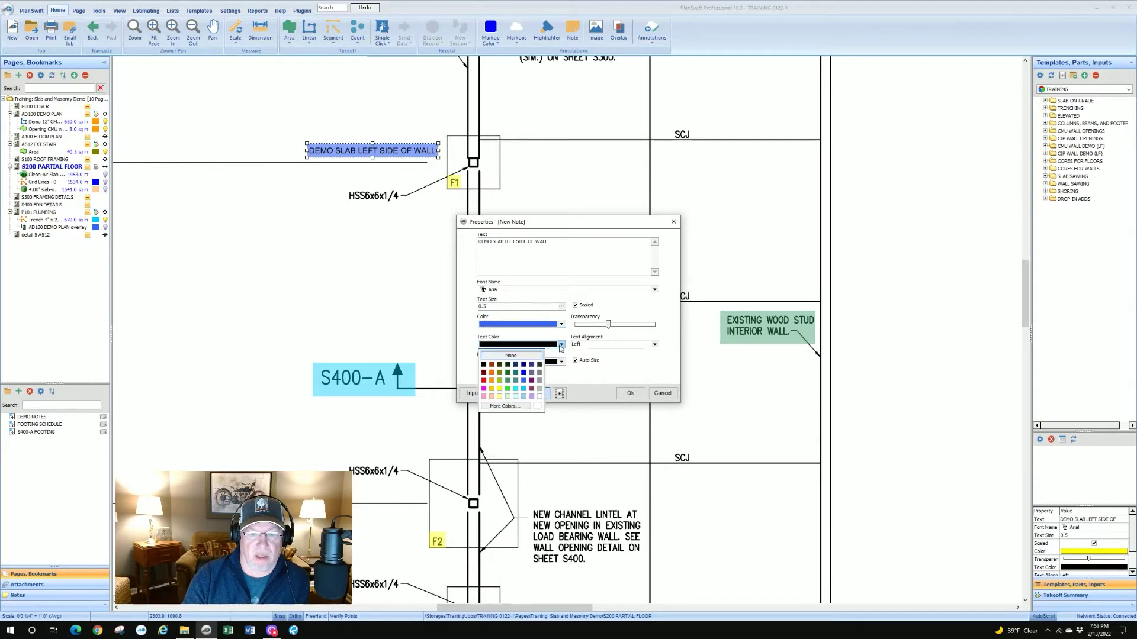
left_click(539, 396)
left_click(631, 394)
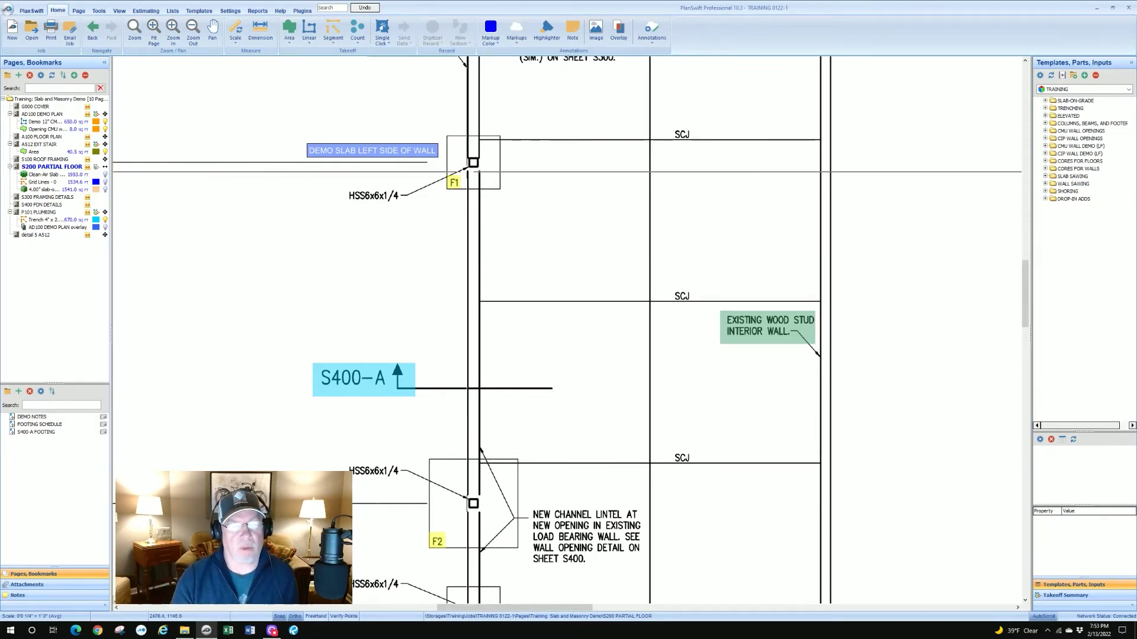
Move the note below the upper HSS6x6x1/4 label and draw an arrow markup from its right end to the F1 footing
left_click_drag(384, 152, 387, 243)
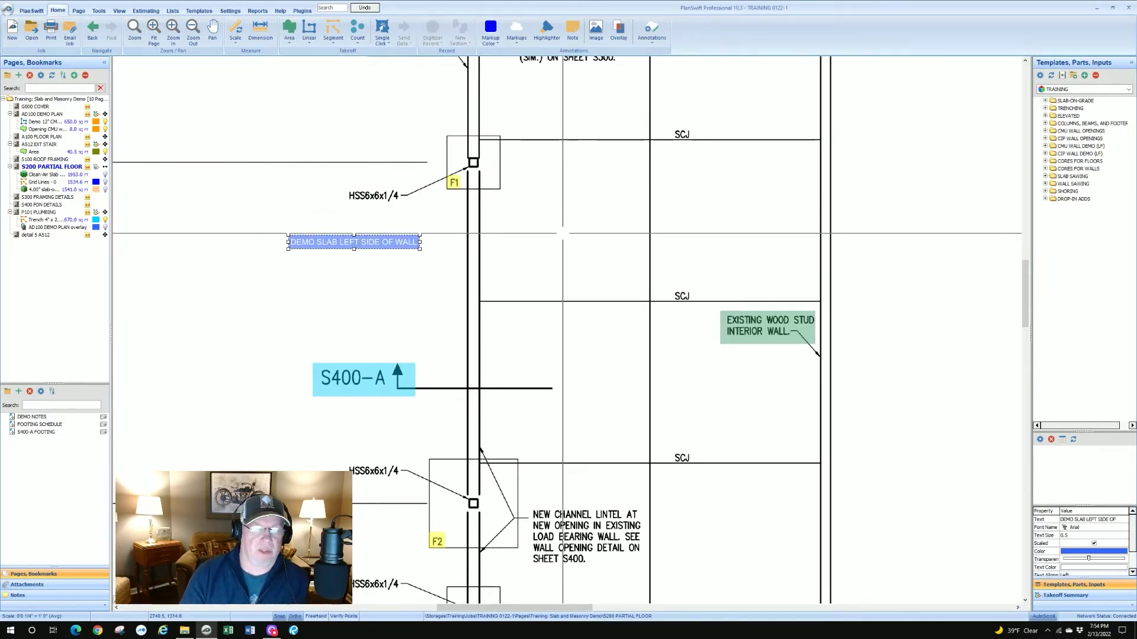
left_click(517, 39)
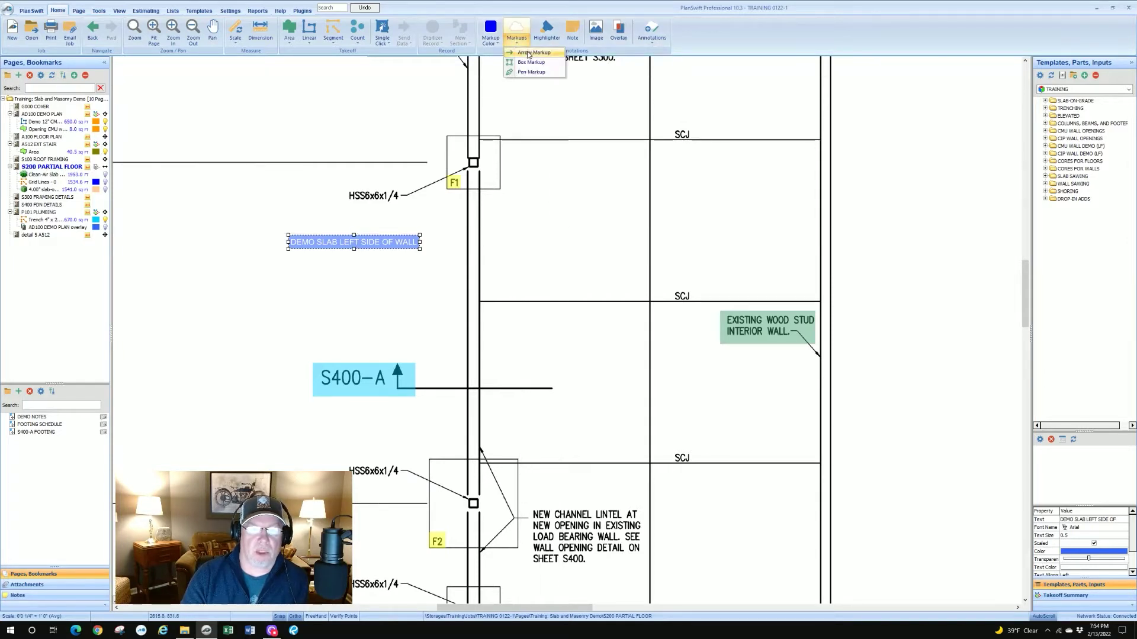
left_click(529, 53)
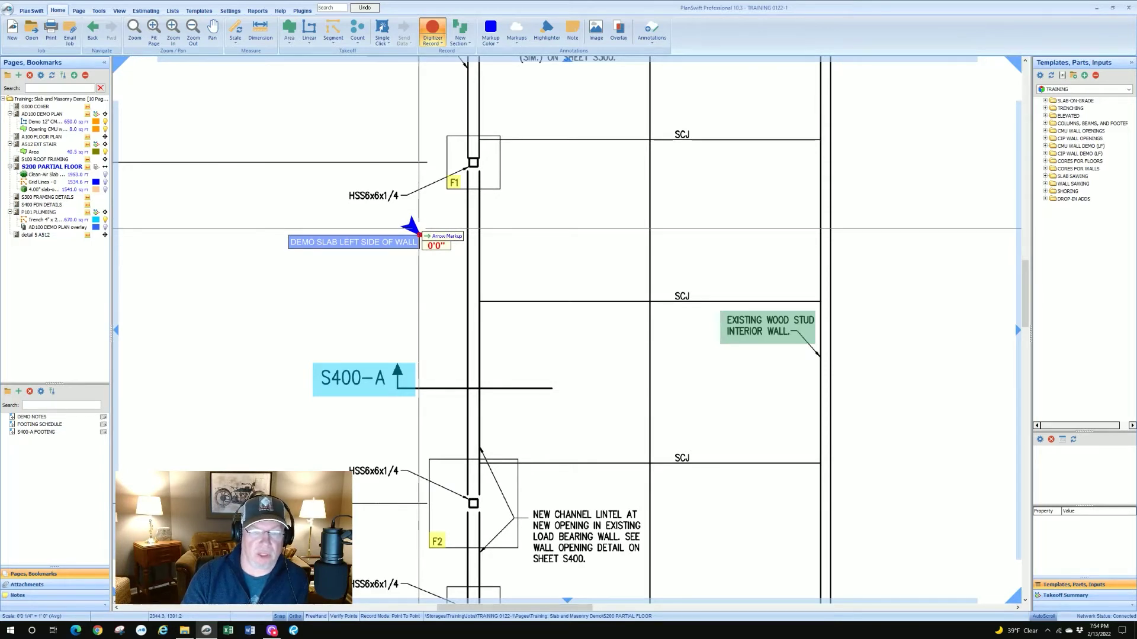
left_click(419, 235)
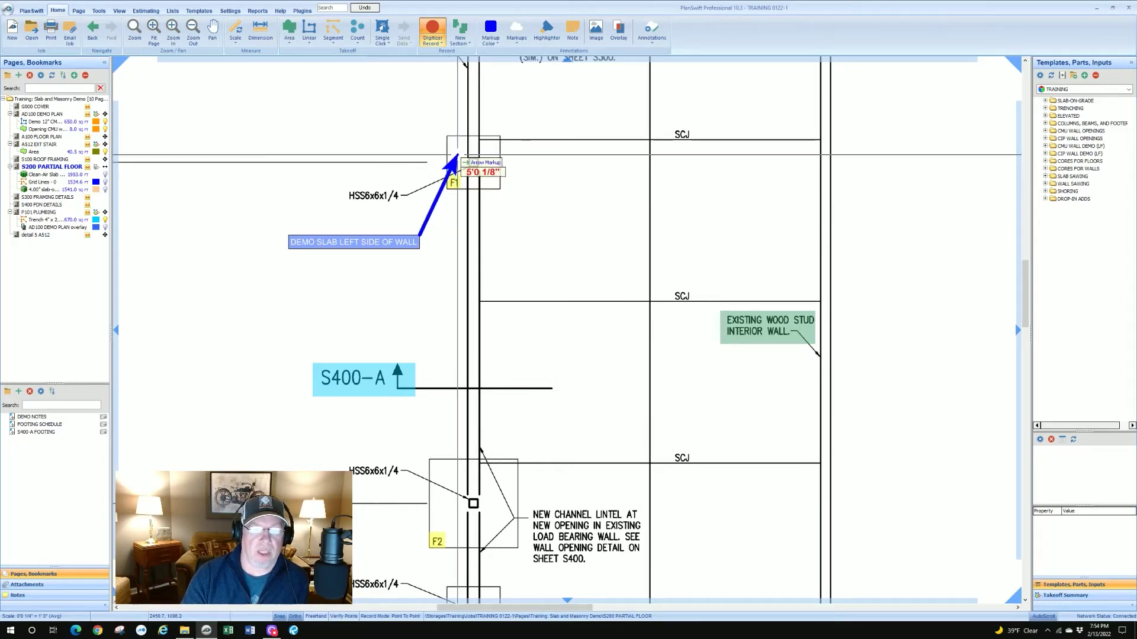
left_click(457, 155)
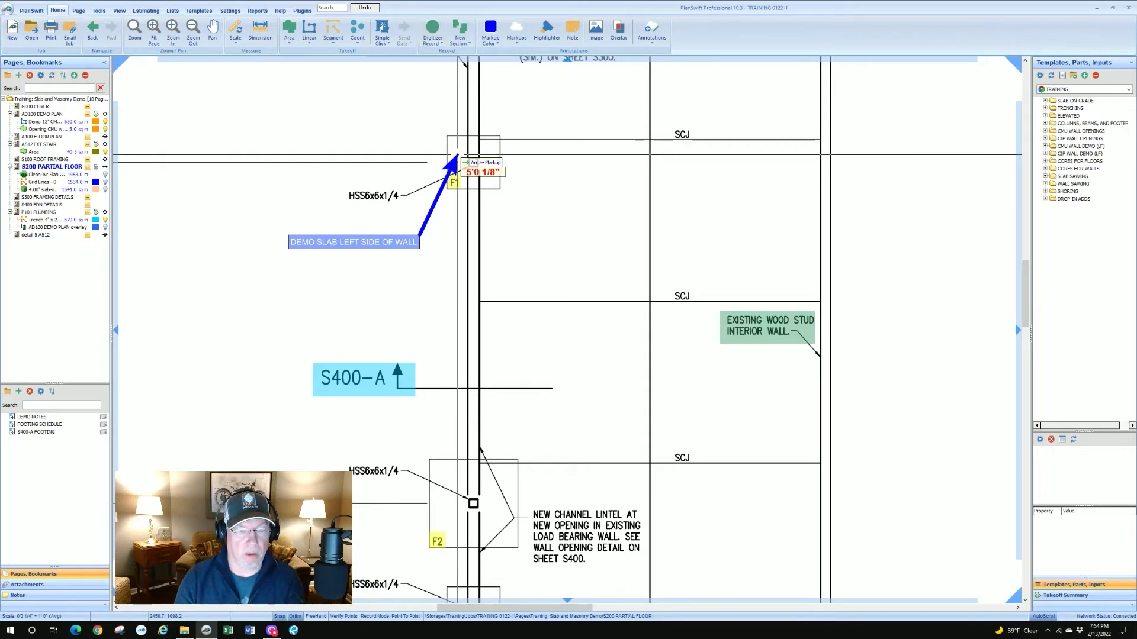
scroll(560, 216, "down", 1)
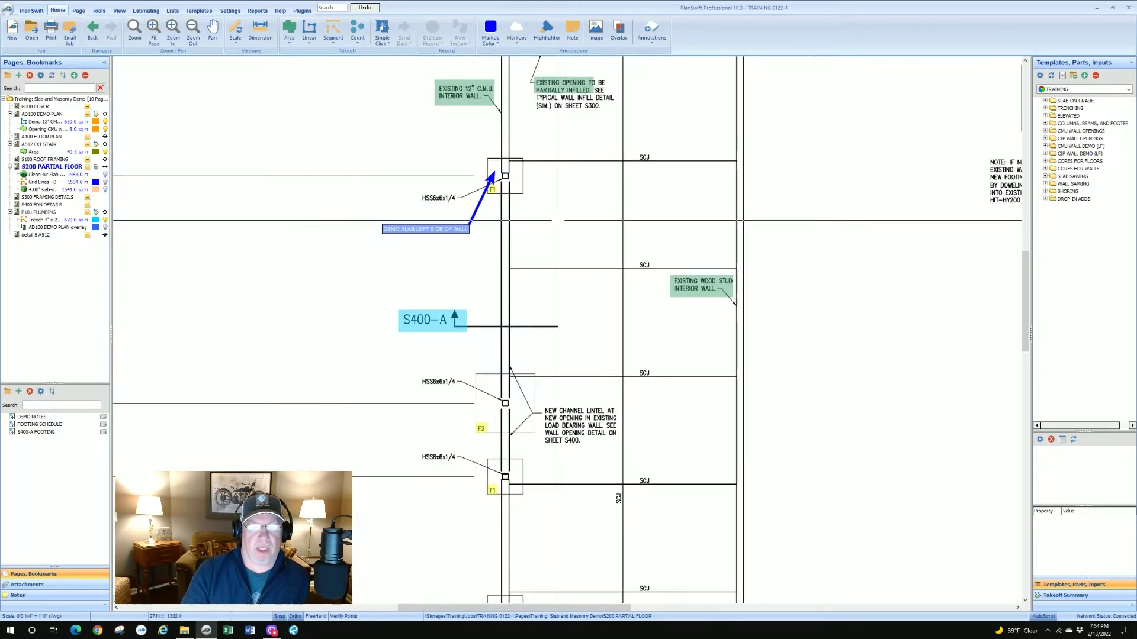
scroll(558, 220, "up", 1)
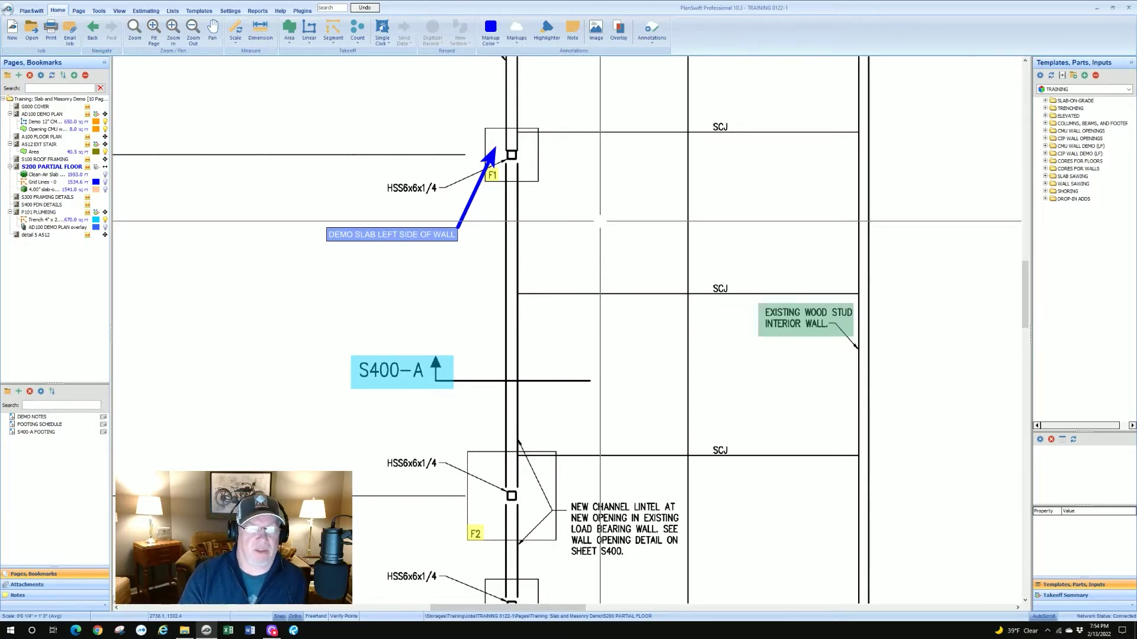
scroll(600, 219, "down", 1)
scroll(623, 220, "up", 1)
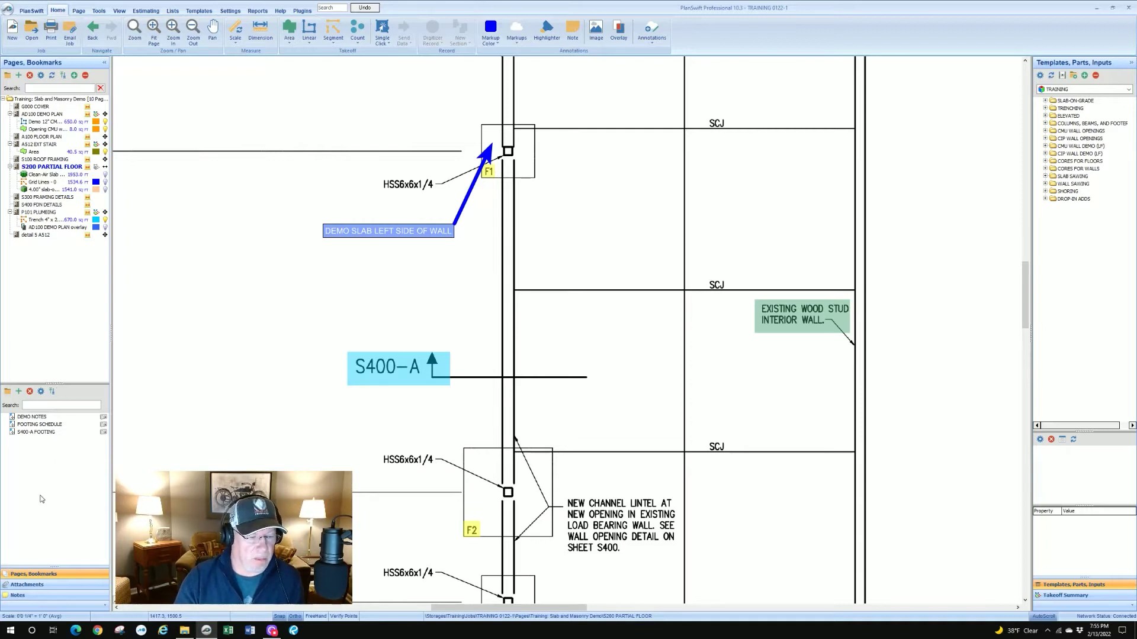
Check the job's attachments and read the notes listed for S100 ROOF FRAMING and S200 PARTIAL FLOOR, ending back at the page list
left_click(58, 585)
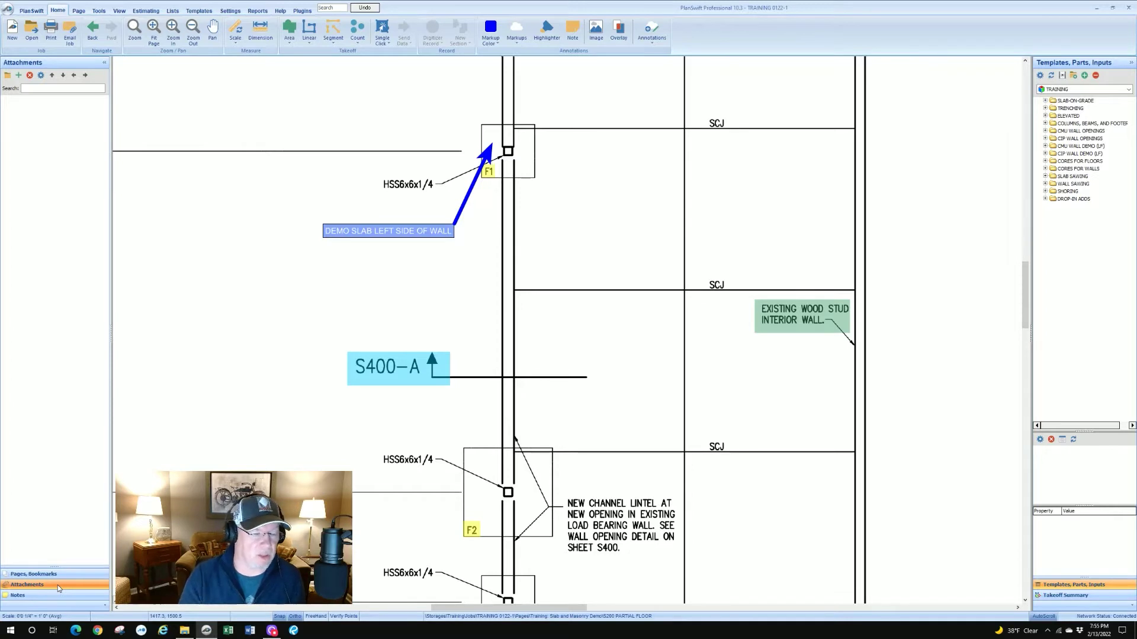
left_click(53, 595)
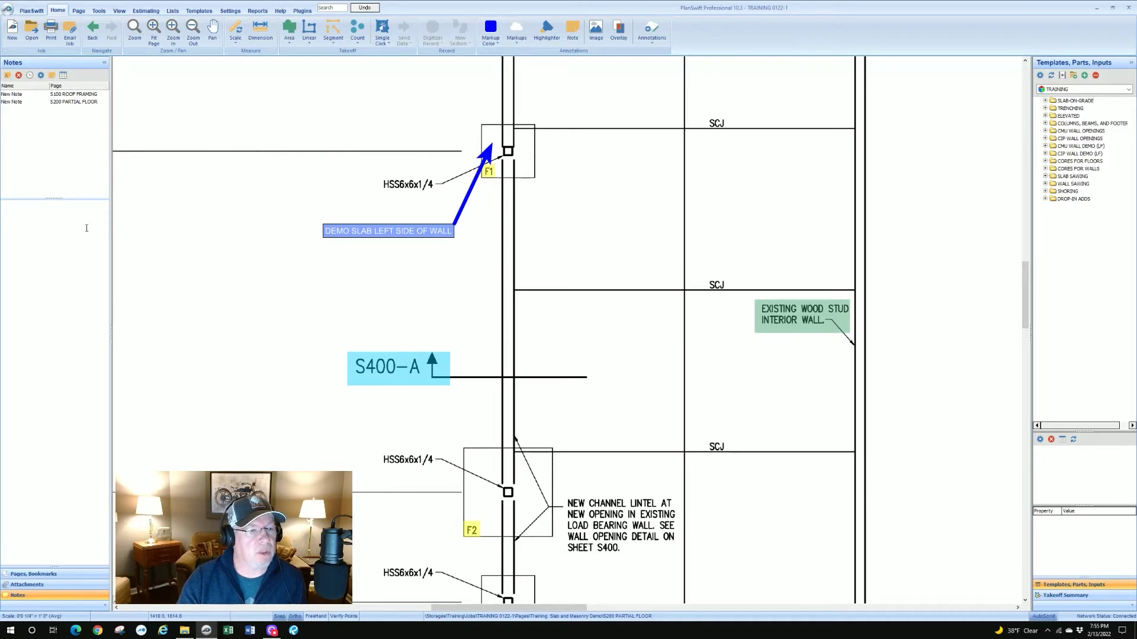
left_click(55, 97)
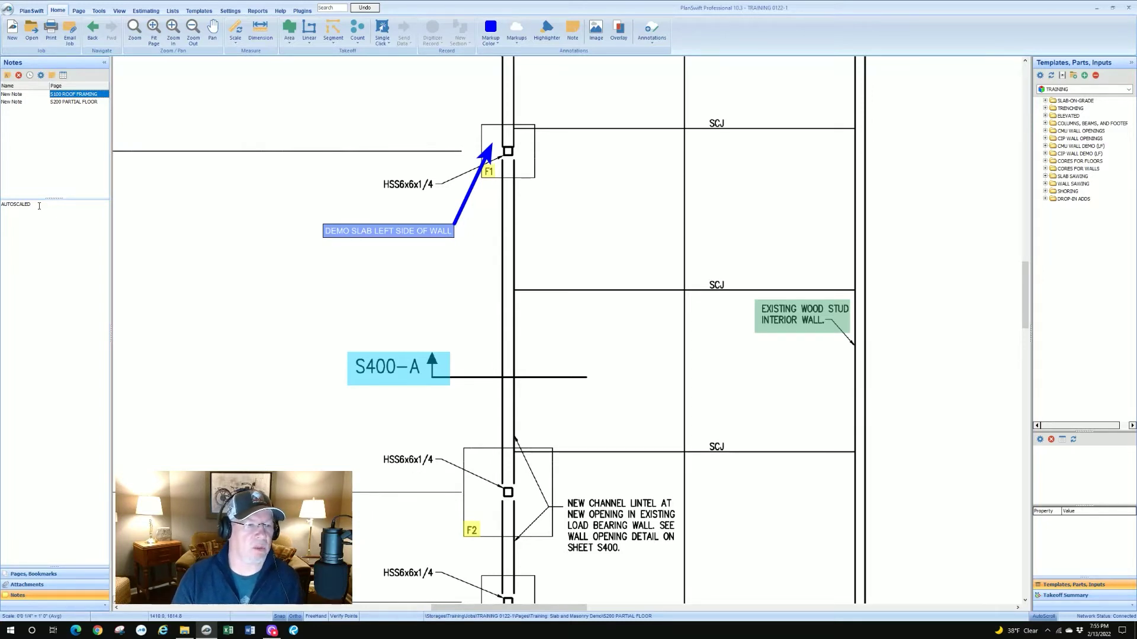
left_click(66, 103)
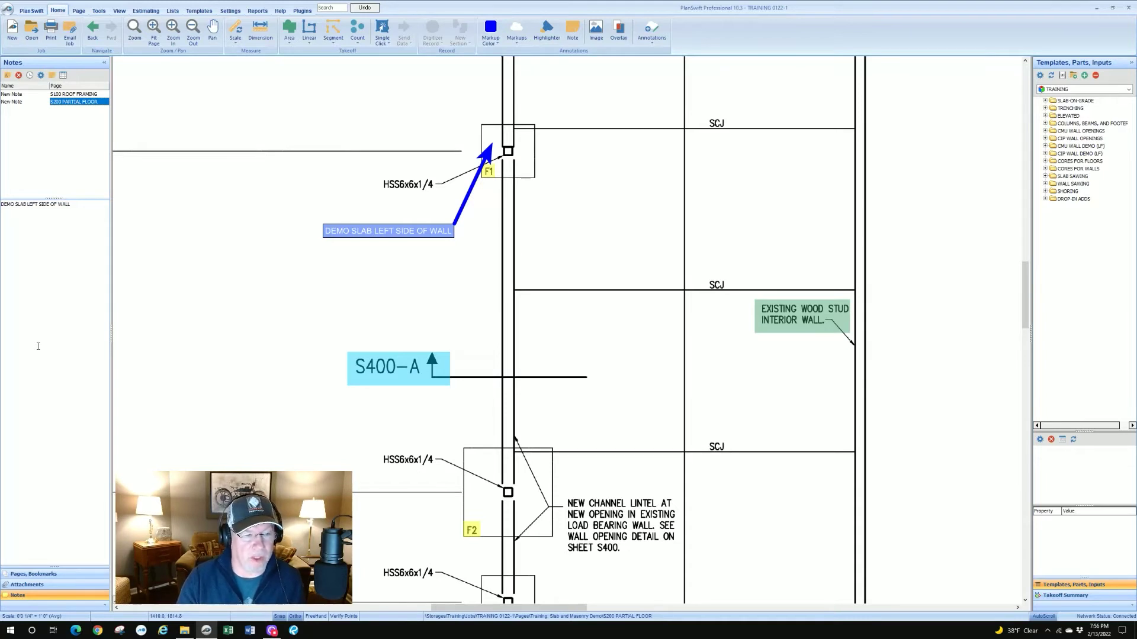
left_click(34, 574)
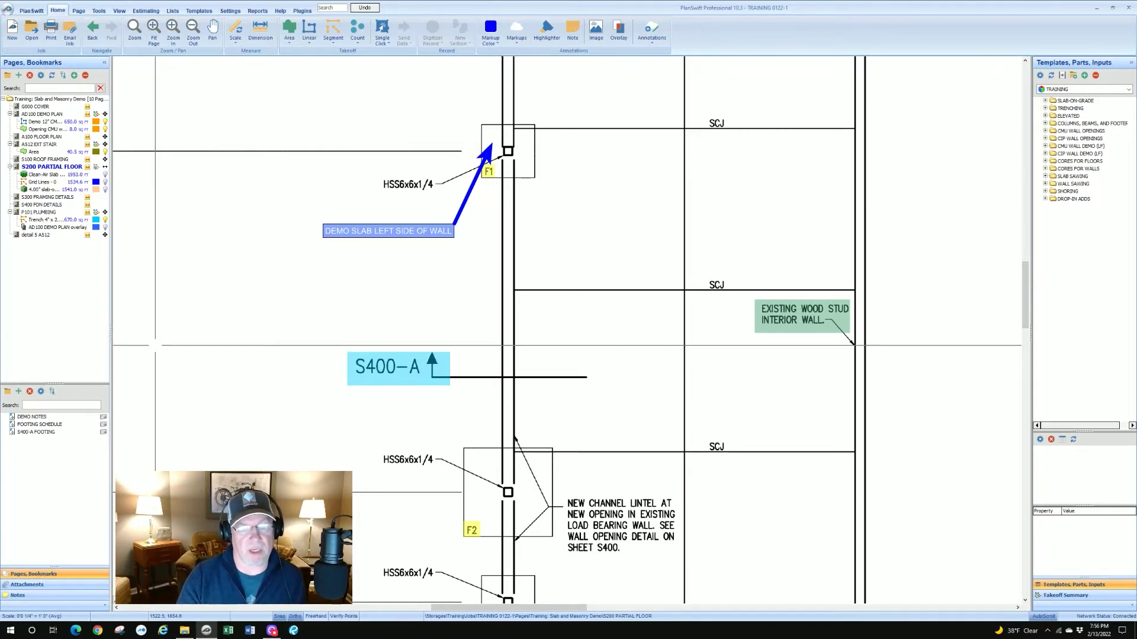
scroll(179, 307, "down", 2)
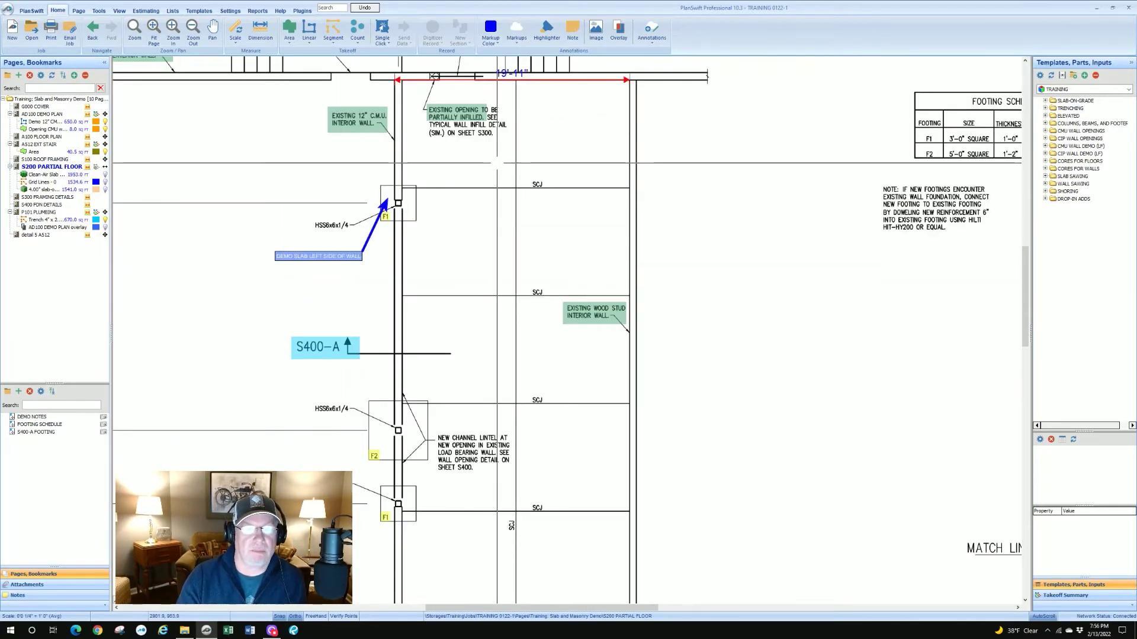
mouse_move(498, 163)
left_mouse_down()
mouse_move(498, 191)
mouse_move(533, 223)
left_mouse_up()
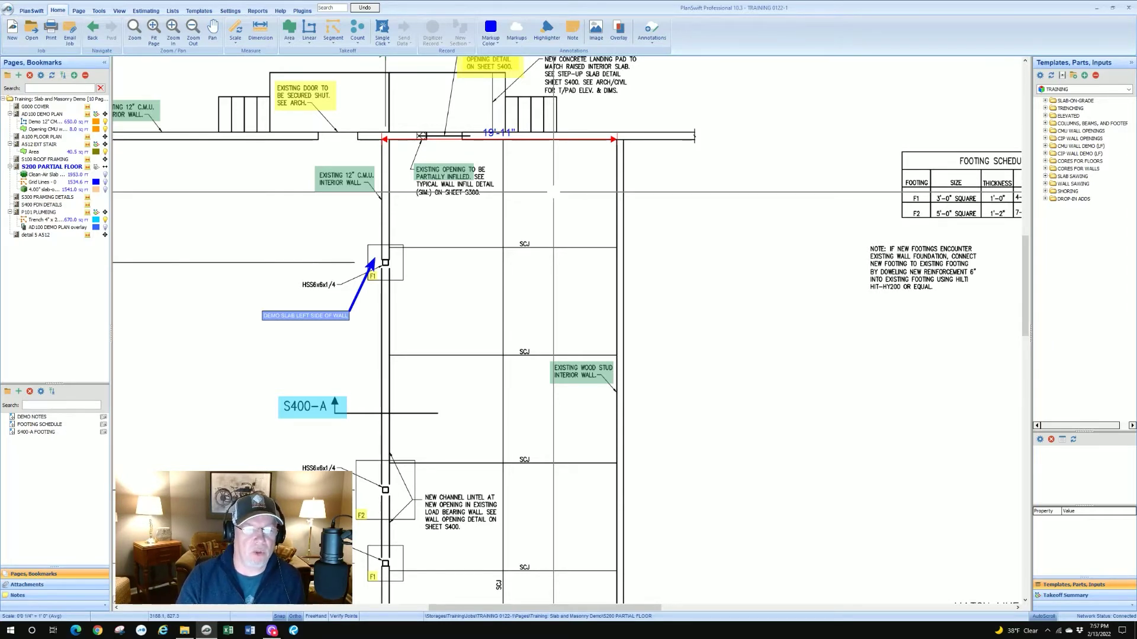
scroll(552, 193, "down", 3)
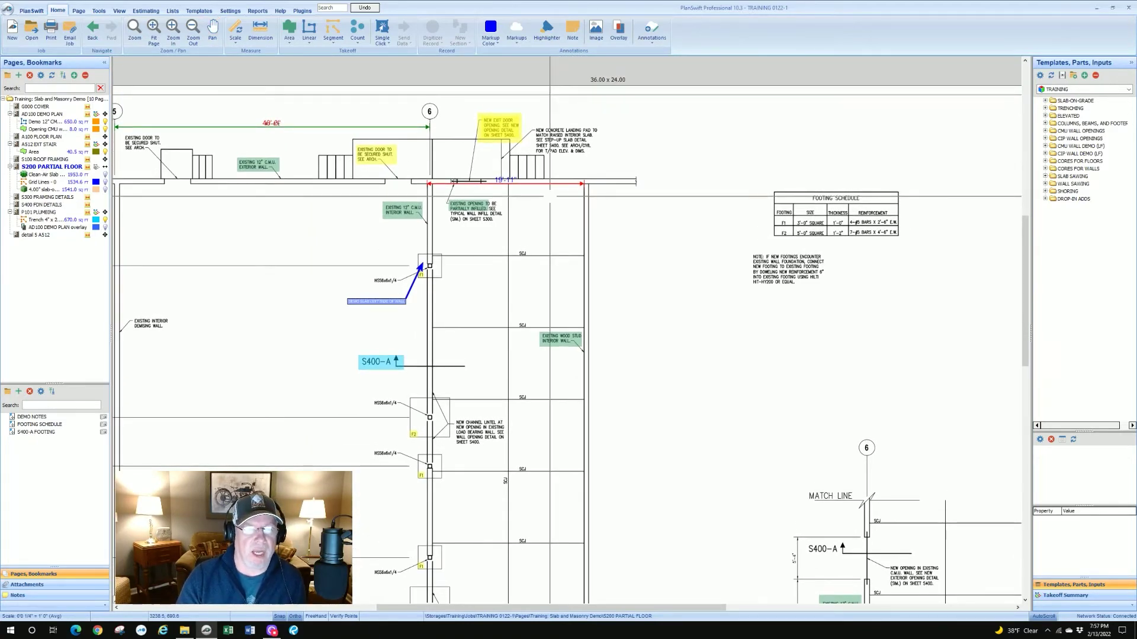
scroll(456, 222, "up", 2)
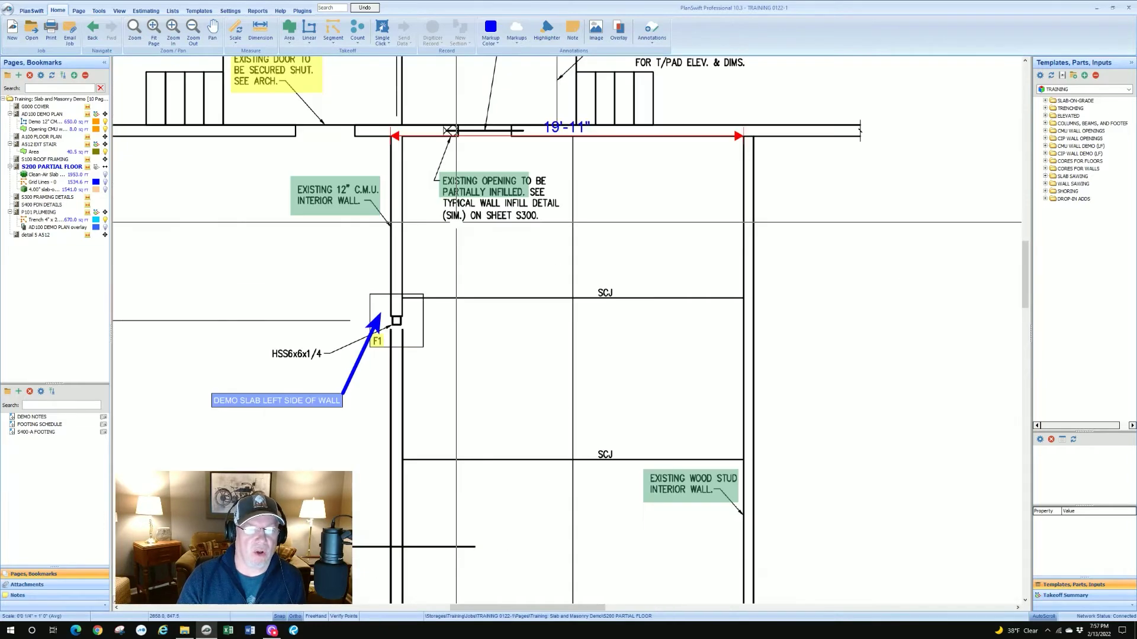
scroll(457, 222, "down", 1)
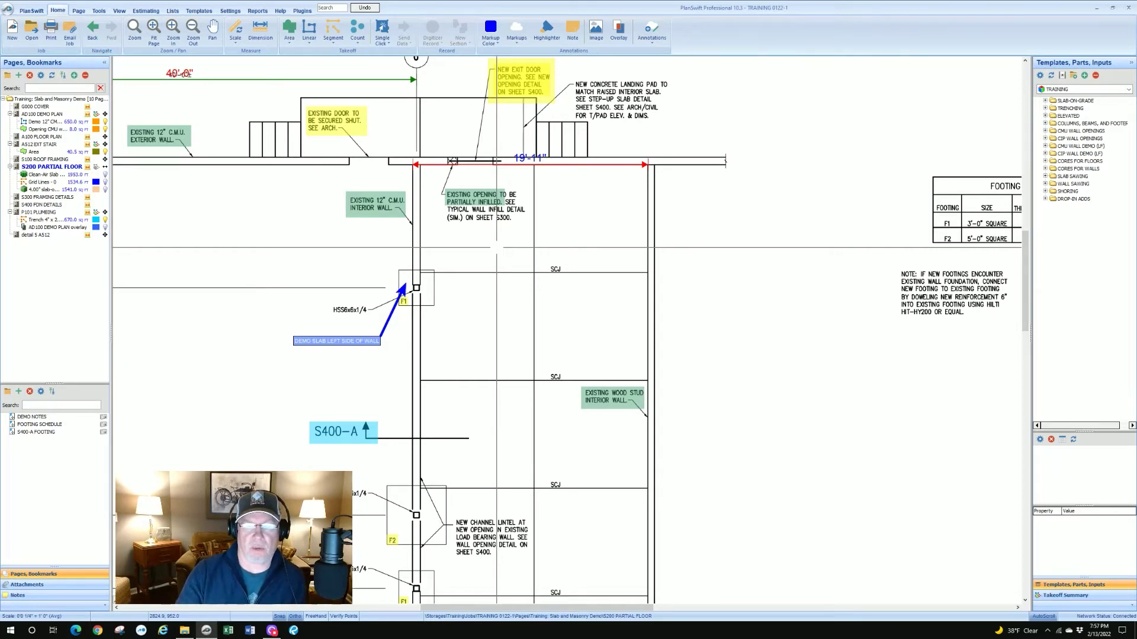
scroll(496, 247, "down", 2)
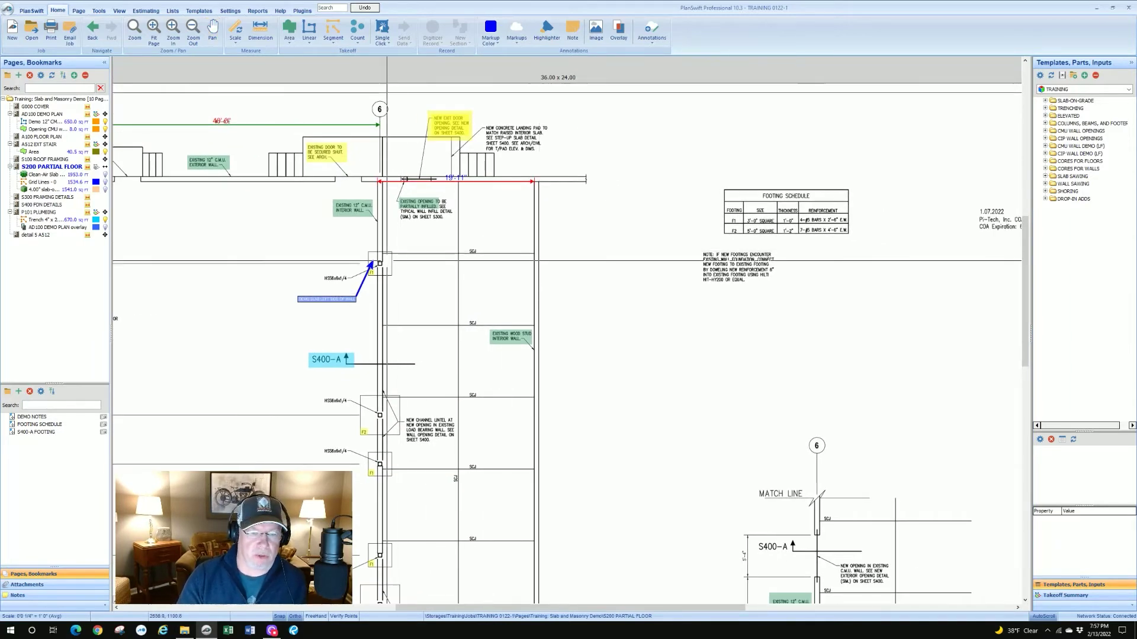
scroll(382, 261, "up", 2)
scroll(382, 261, "down", 2)
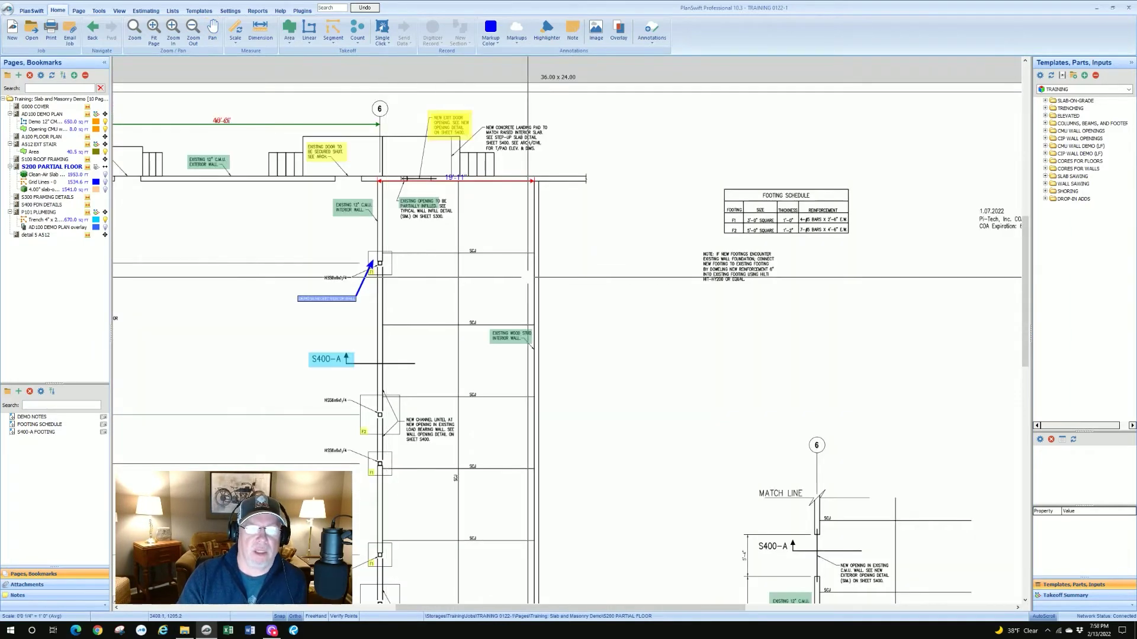
scroll(528, 277, "up", 1)
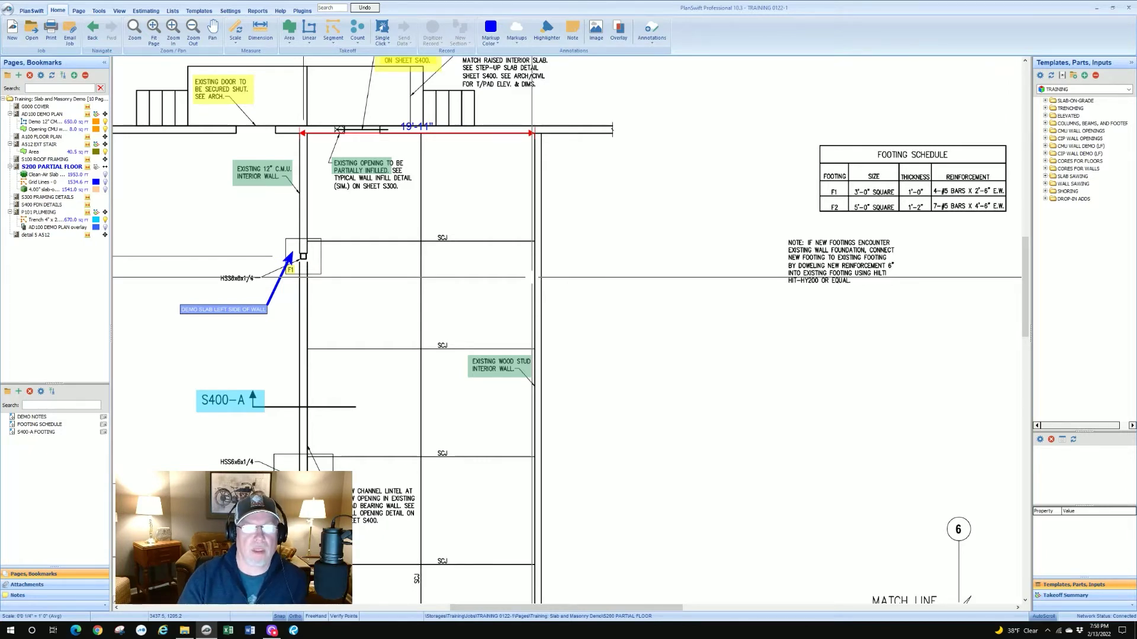
Insert the image 20130122_181306000_iOS.jpg from the TRAINING folder onto the S200 partial floor plan, below the footing schedule's level
scroll(532, 277, "down", 2)
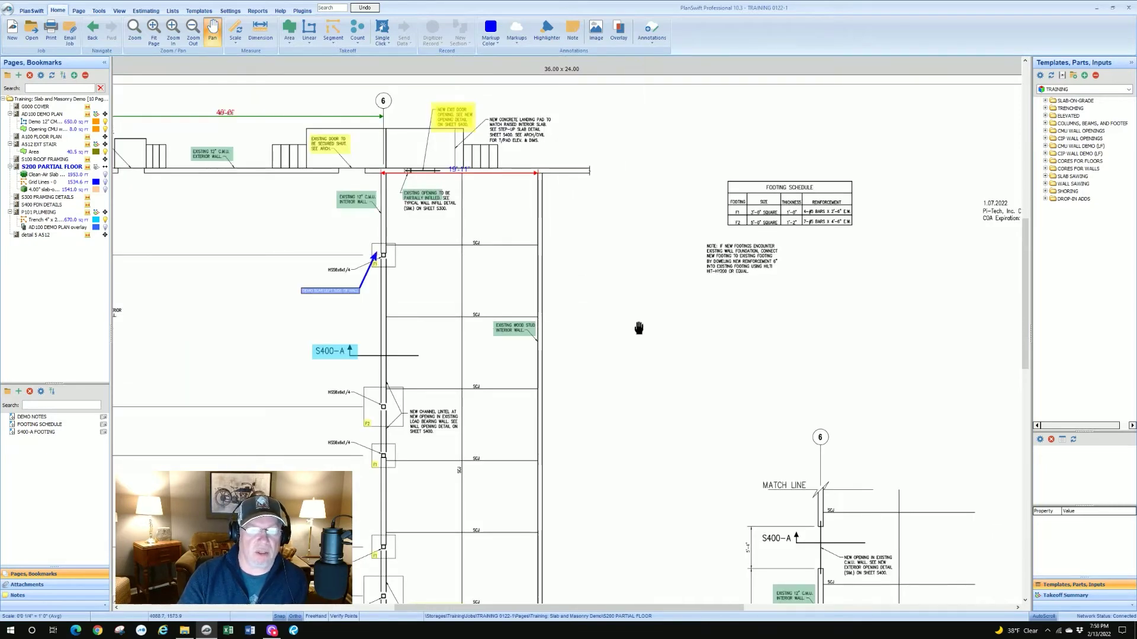
left_click_drag(638, 328, 597, 301)
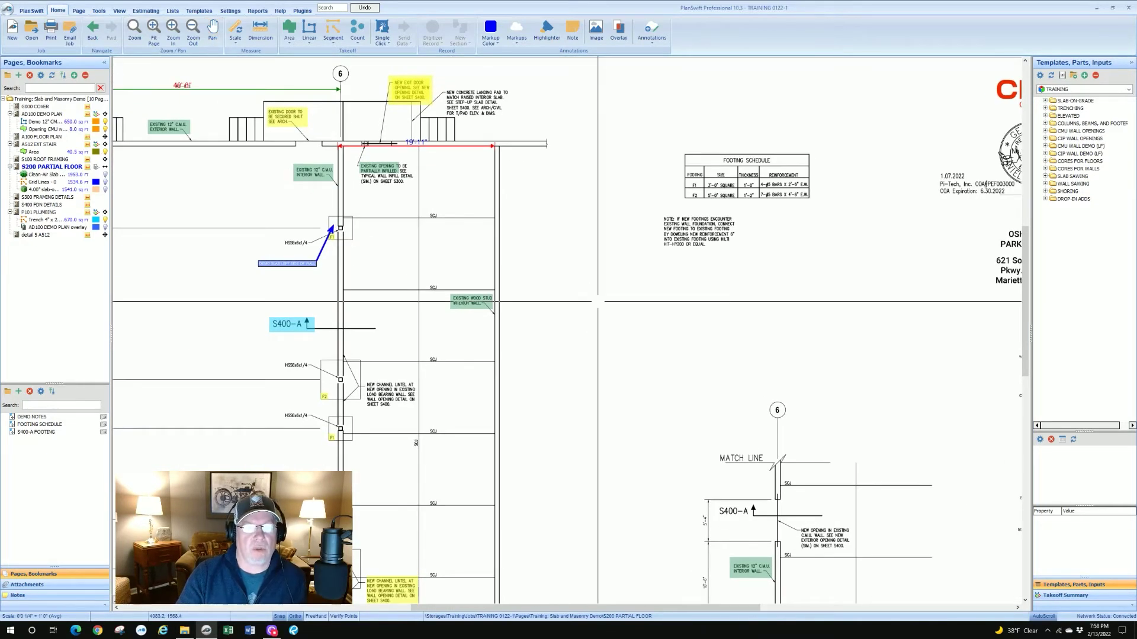
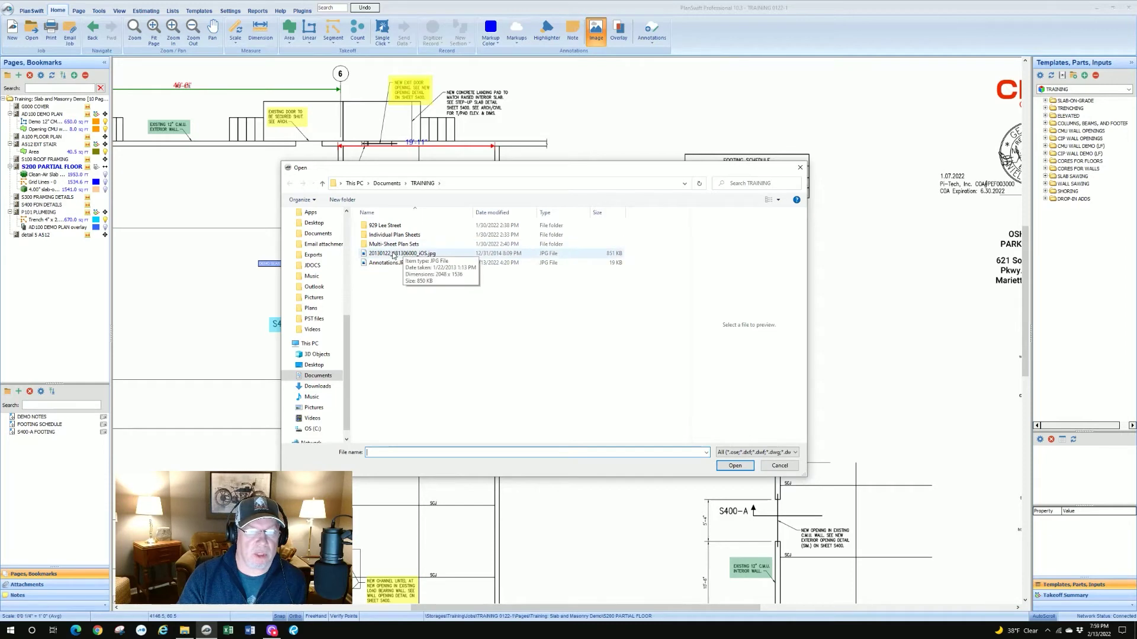
left_click(393, 254)
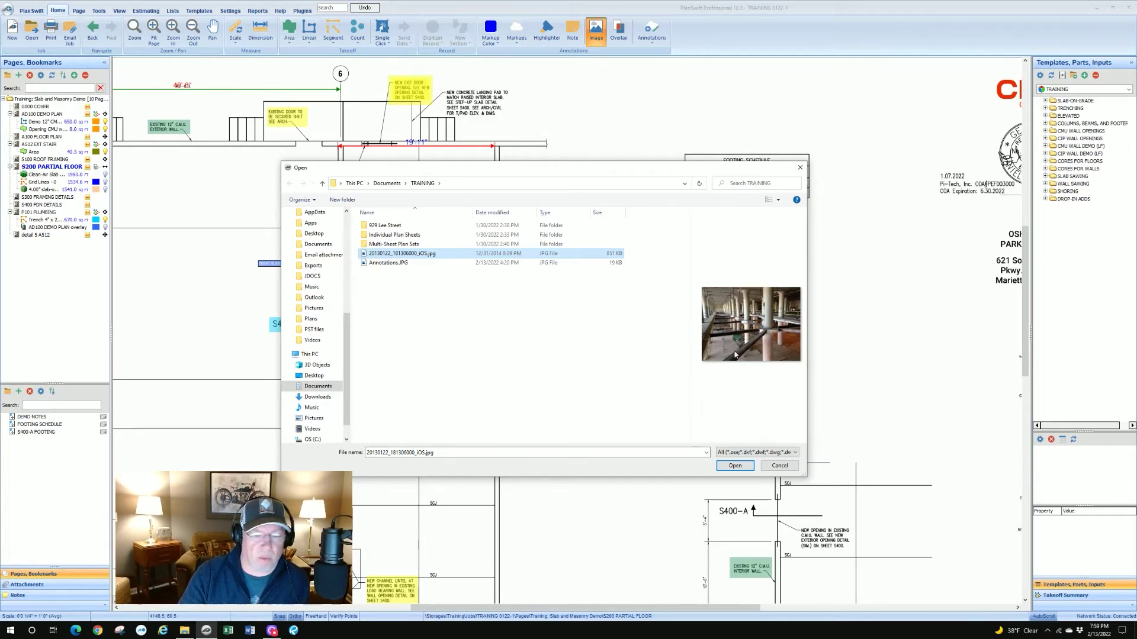
left_click(734, 465)
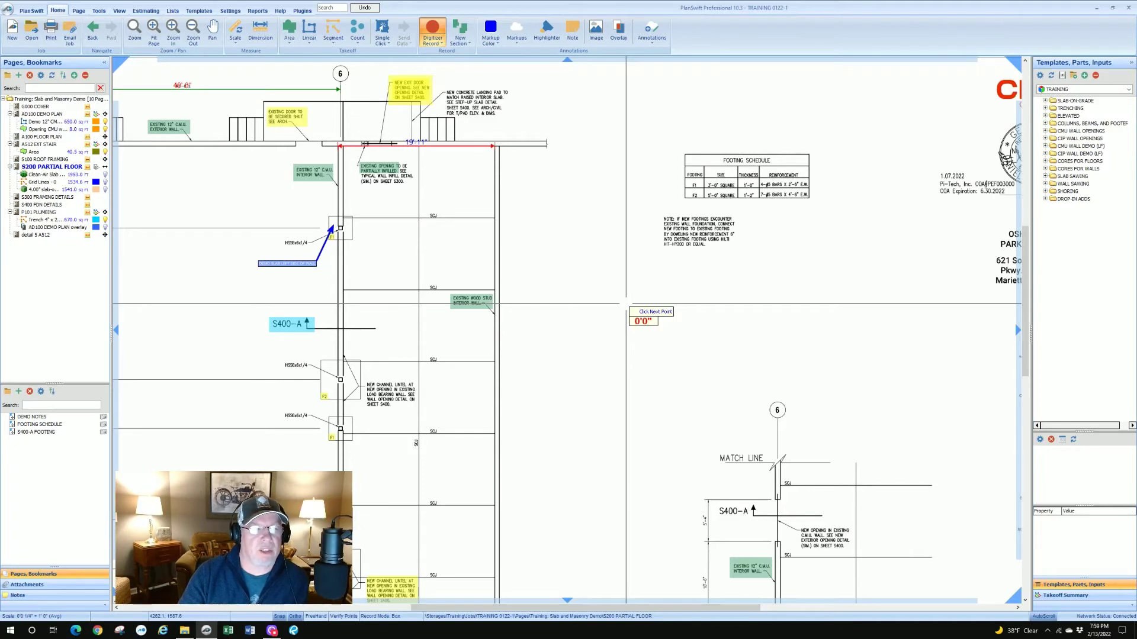
left_click(549, 253)
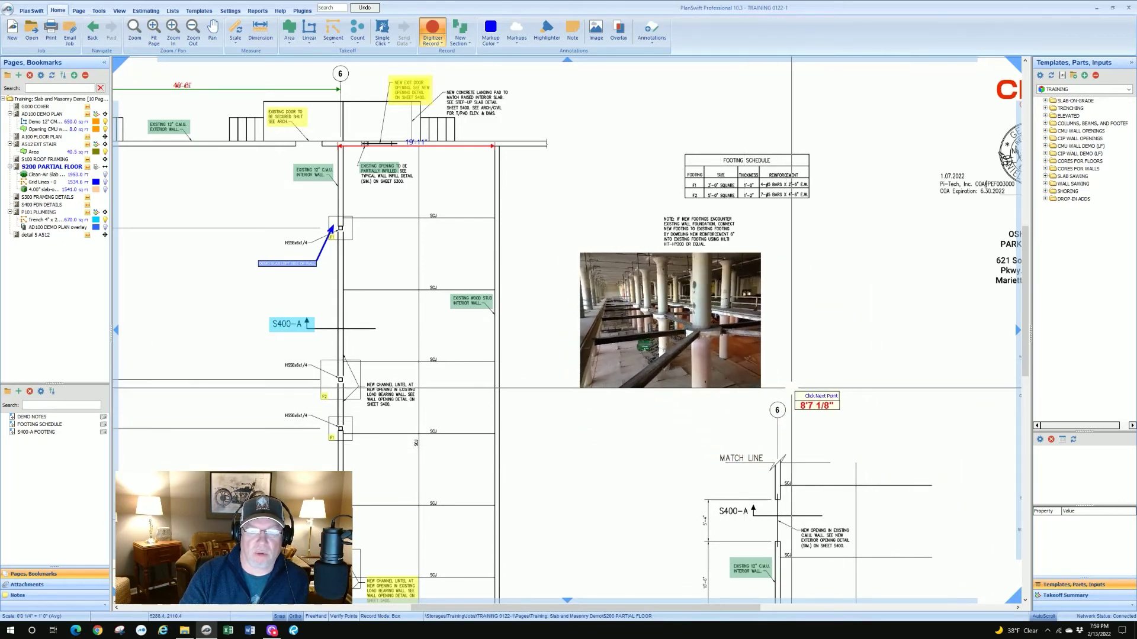
left_click(791, 388)
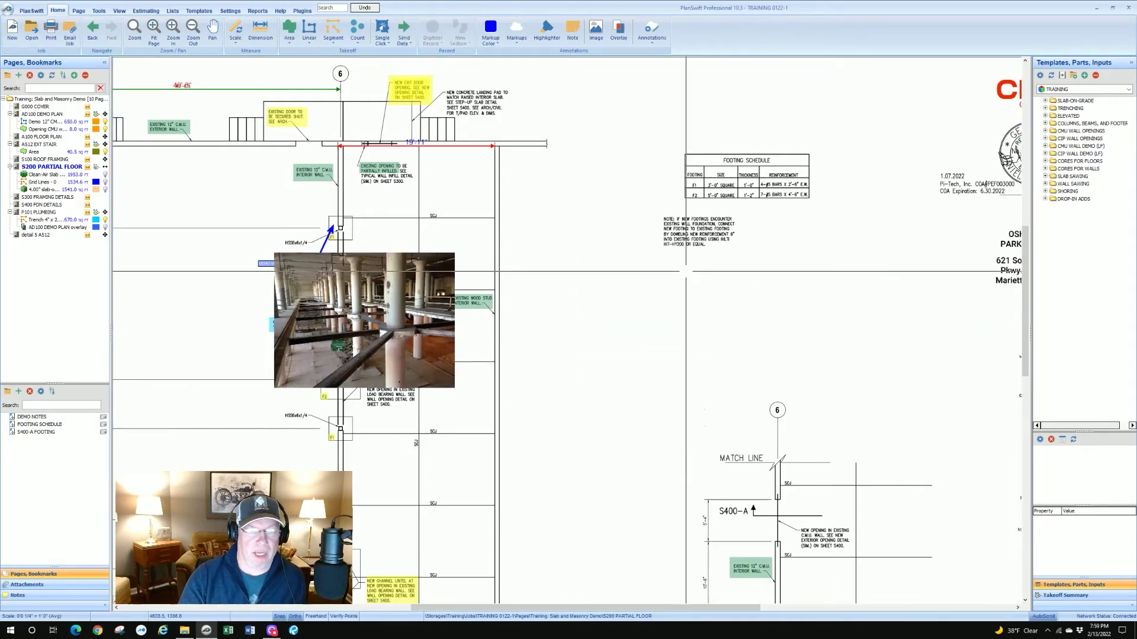
Resize the inserted photo by its corners and sides until its frame fits closely around the picture
scroll(685, 272, "down", 2)
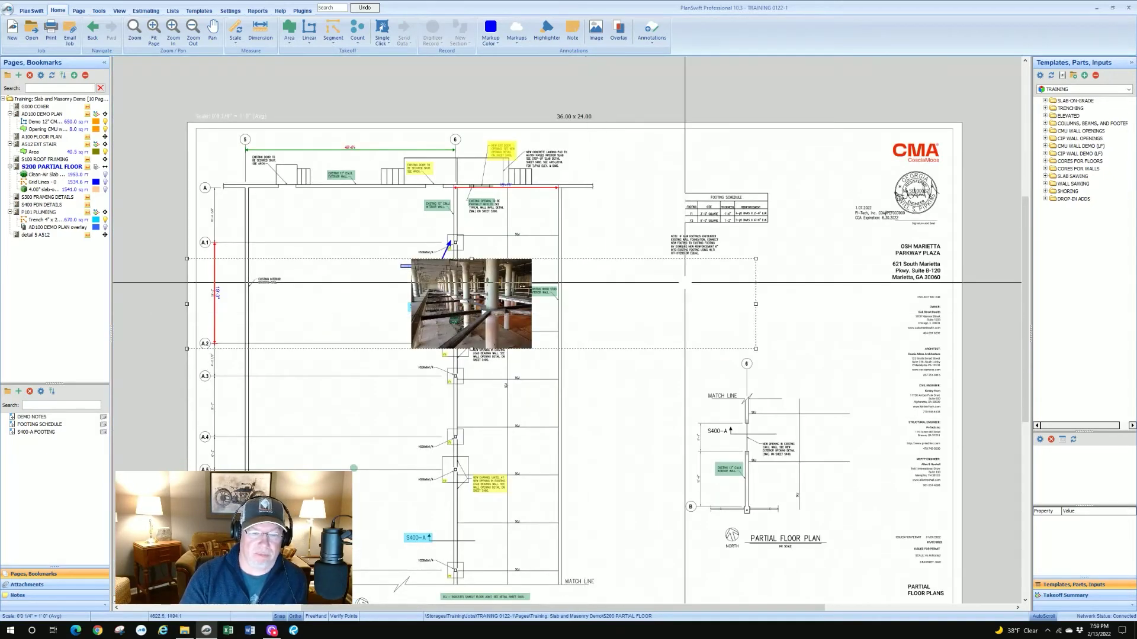
left_click(706, 285)
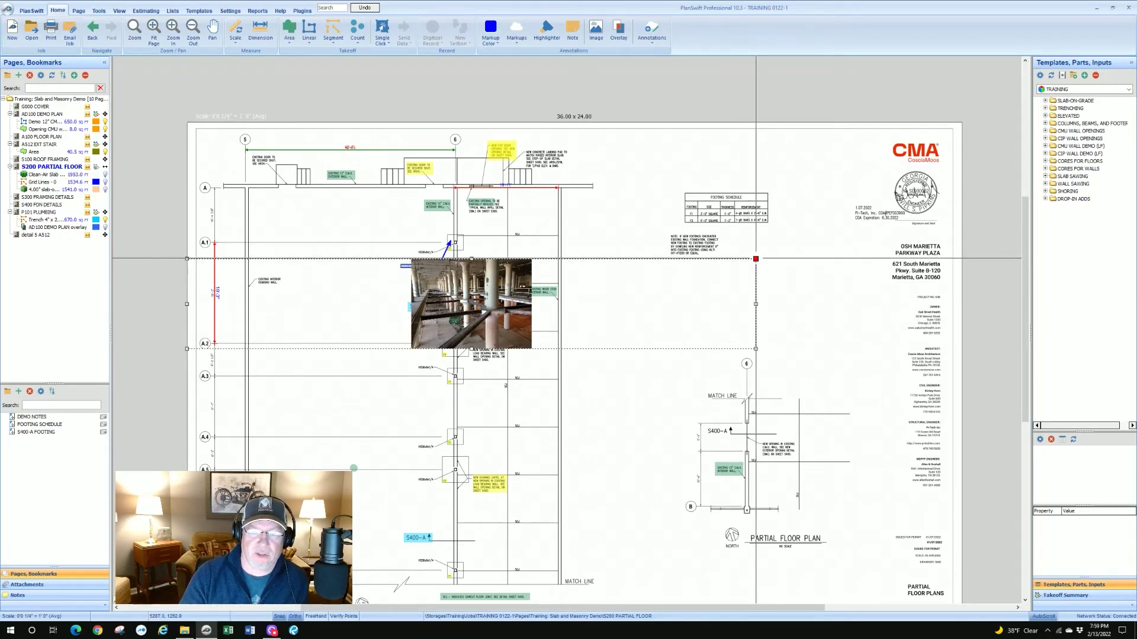
left_click_drag(755, 258, 573, 212)
mouse_move(414, 258)
left_mouse_down()
mouse_move(476, 269)
mouse_move(519, 300)
left_mouse_up()
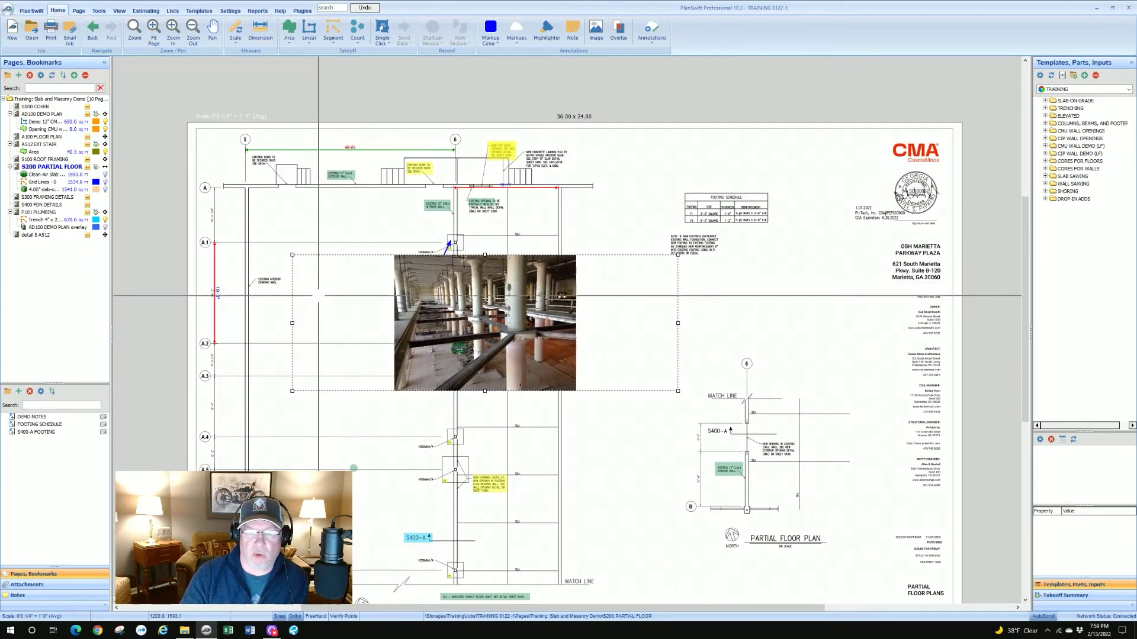
mouse_move(292, 255)
left_mouse_down()
mouse_move(372, 284)
mouse_move(307, 235)
left_mouse_up()
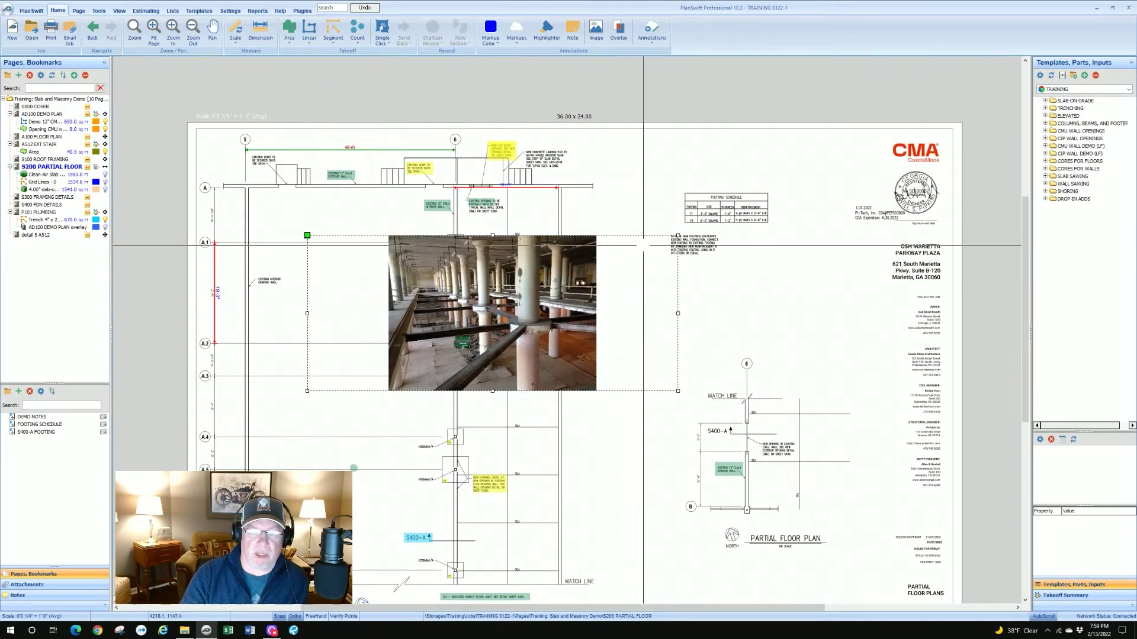
mouse_move(677, 236)
left_mouse_down()
mouse_move(595, 263)
mouse_move(673, 207)
left_mouse_up()
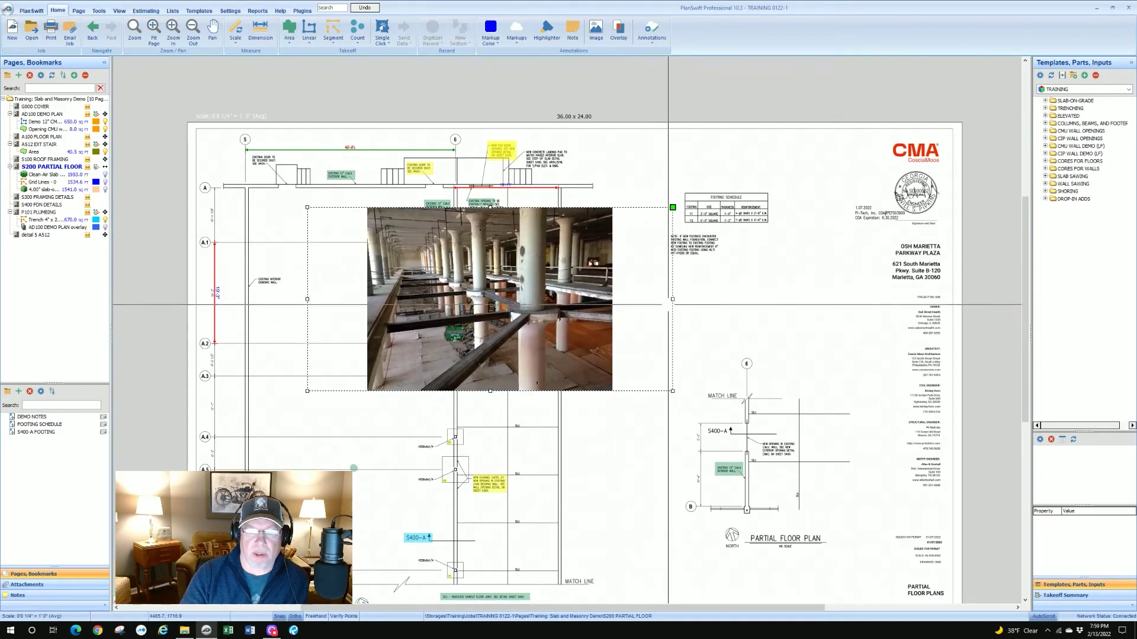
left_click_drag(673, 299, 570, 299)
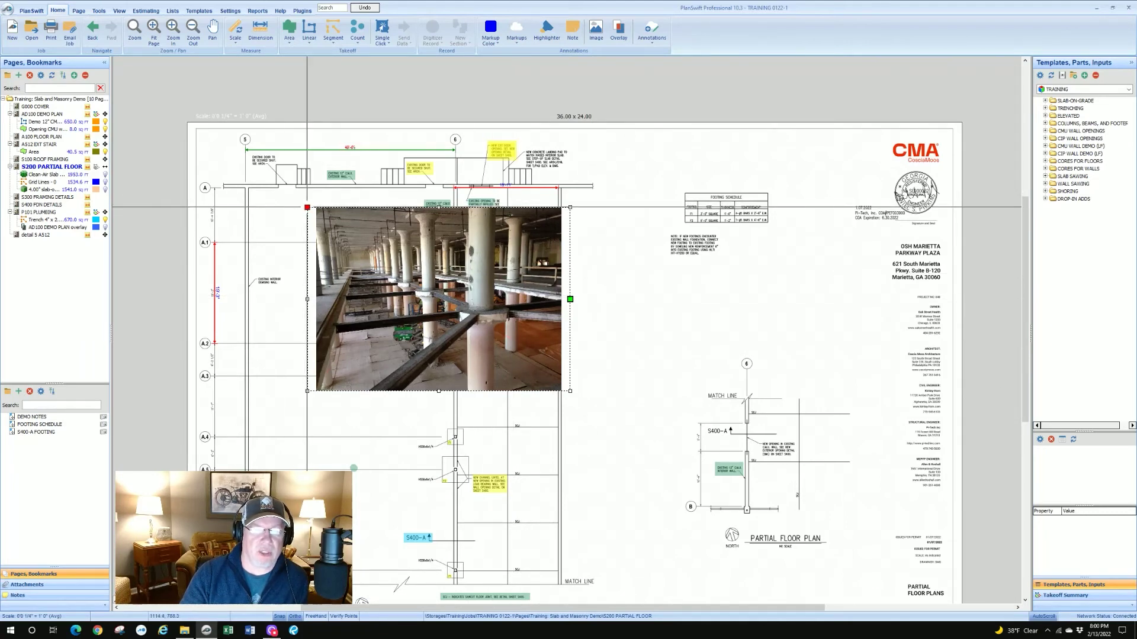
left_click_drag(308, 207, 380, 252)
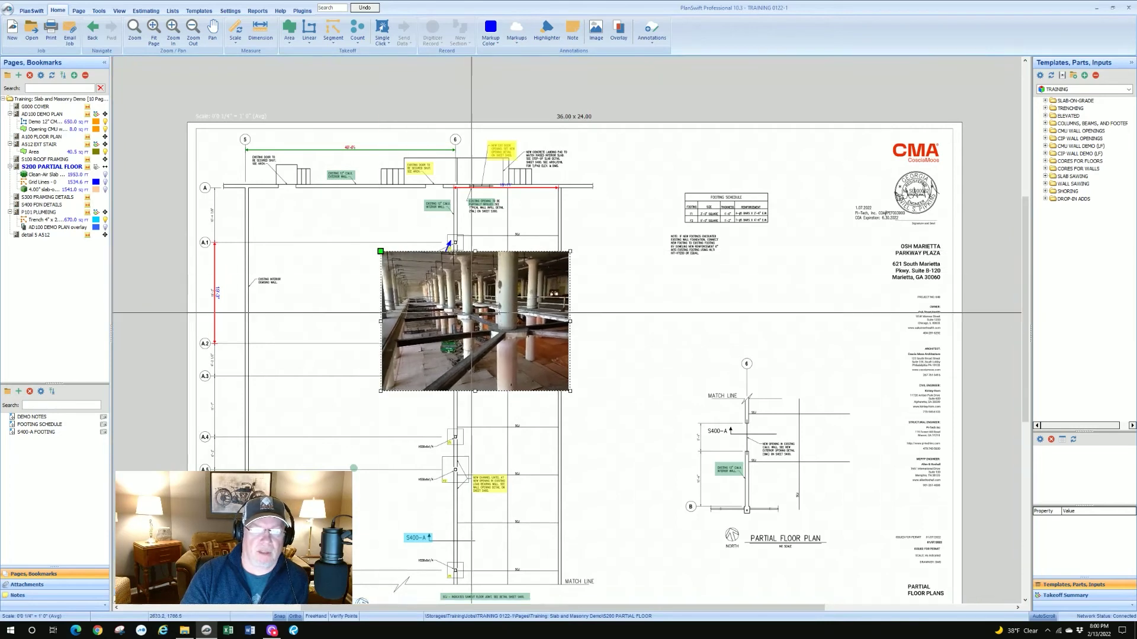
Move the photo to the blank area between the footing schedule note and the match line, shrink it slightly, and deselect it
left_click_drag(470, 314, 688, 320)
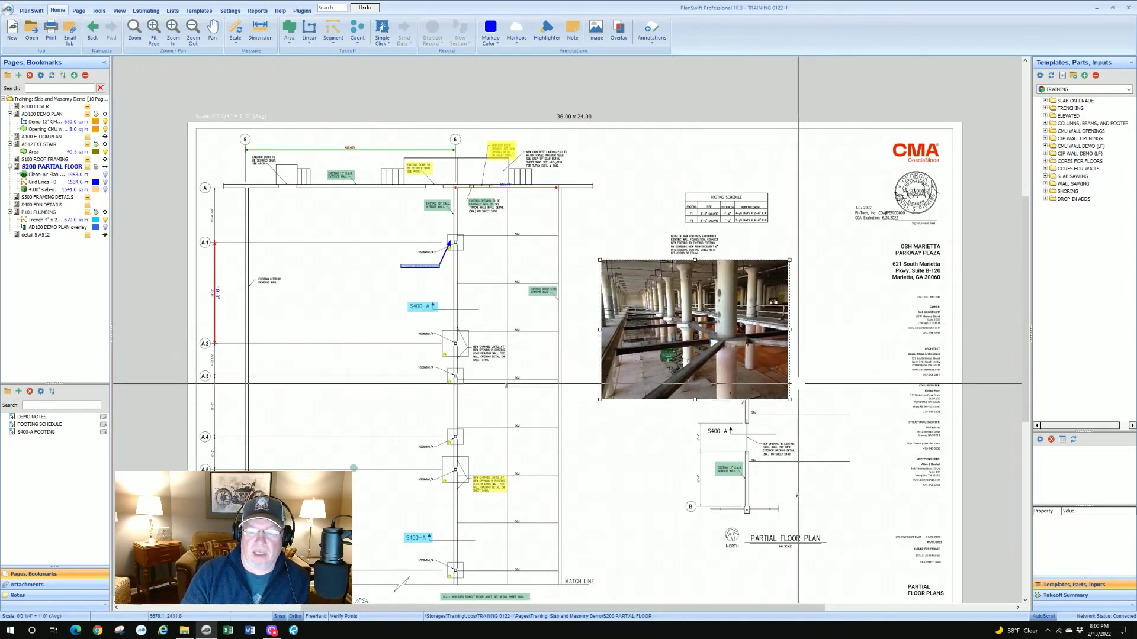
left_click_drag(789, 399, 765, 377)
left_click_drag(697, 320, 702, 327)
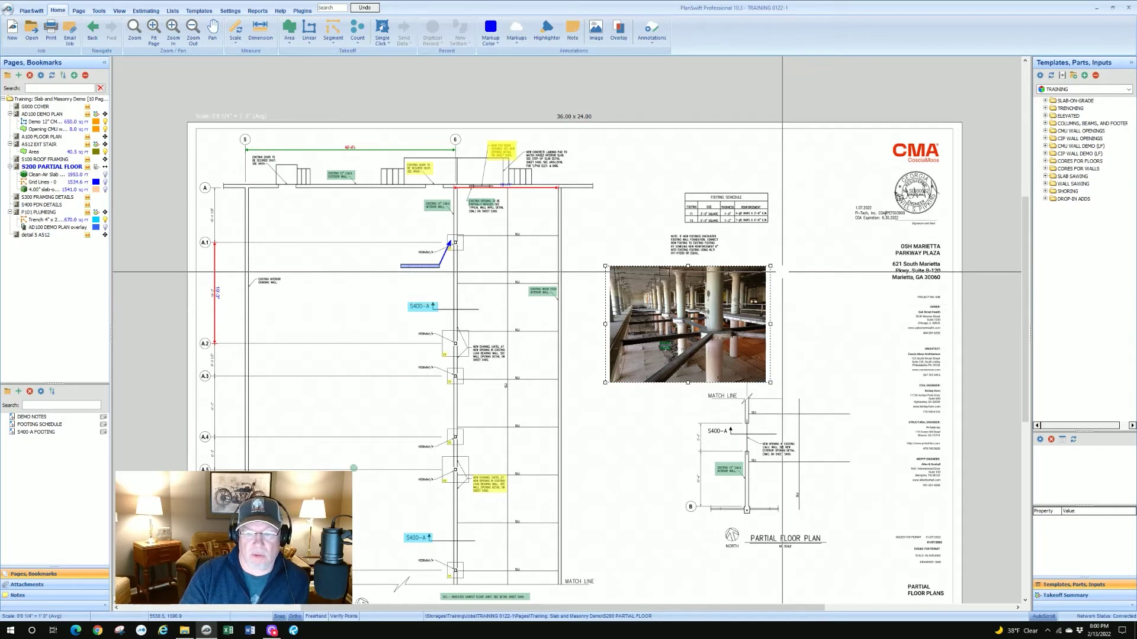
left_click(790, 278)
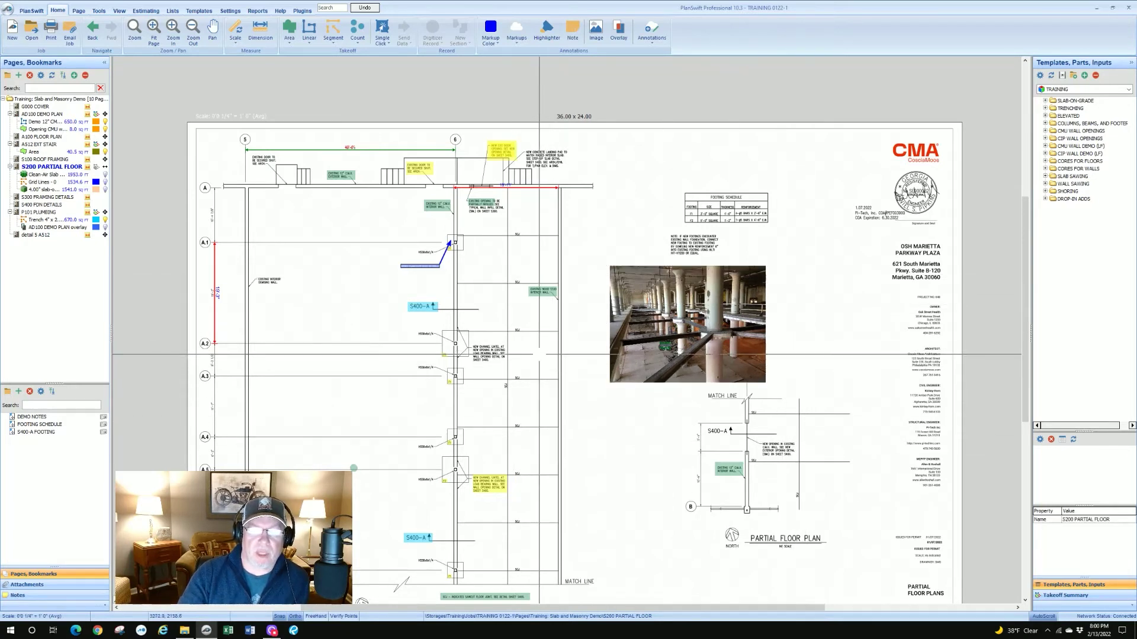
Draw an arrow markup from the photo's left edge to the slab right of the upper F1 footing, and shift the photo slightly left against the arrow
left_click(515, 39)
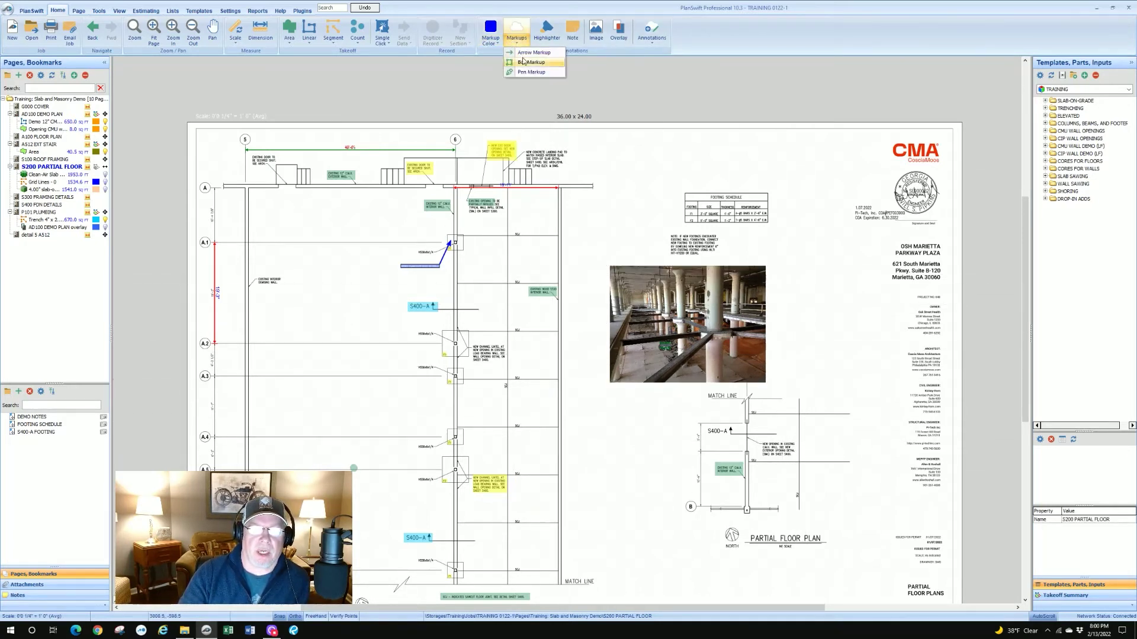
left_click(532, 52)
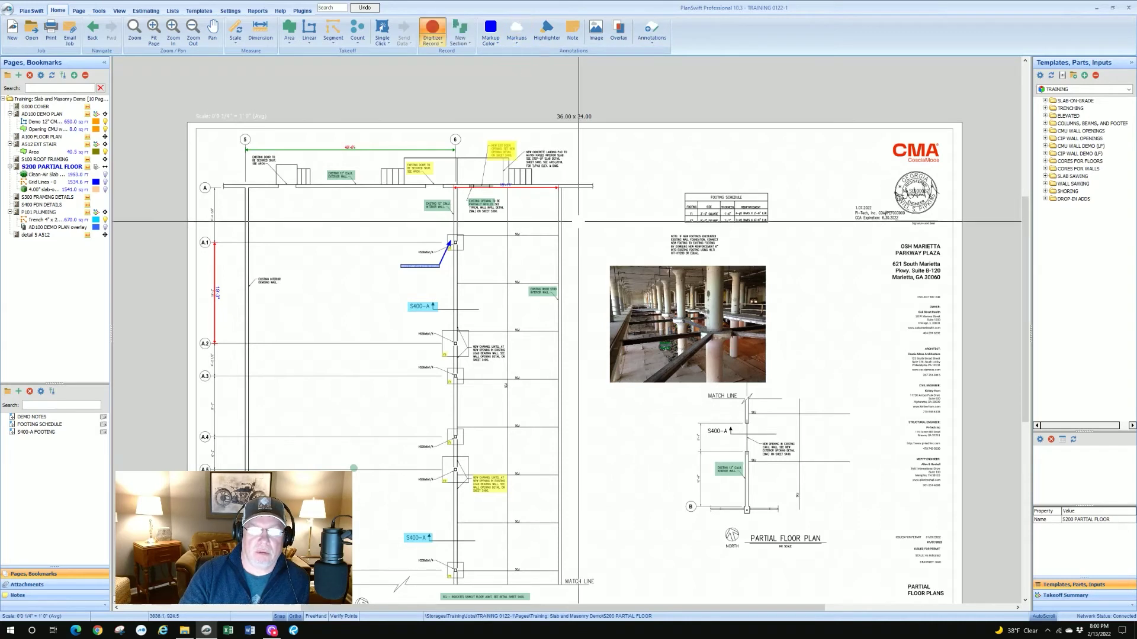
left_click(605, 290)
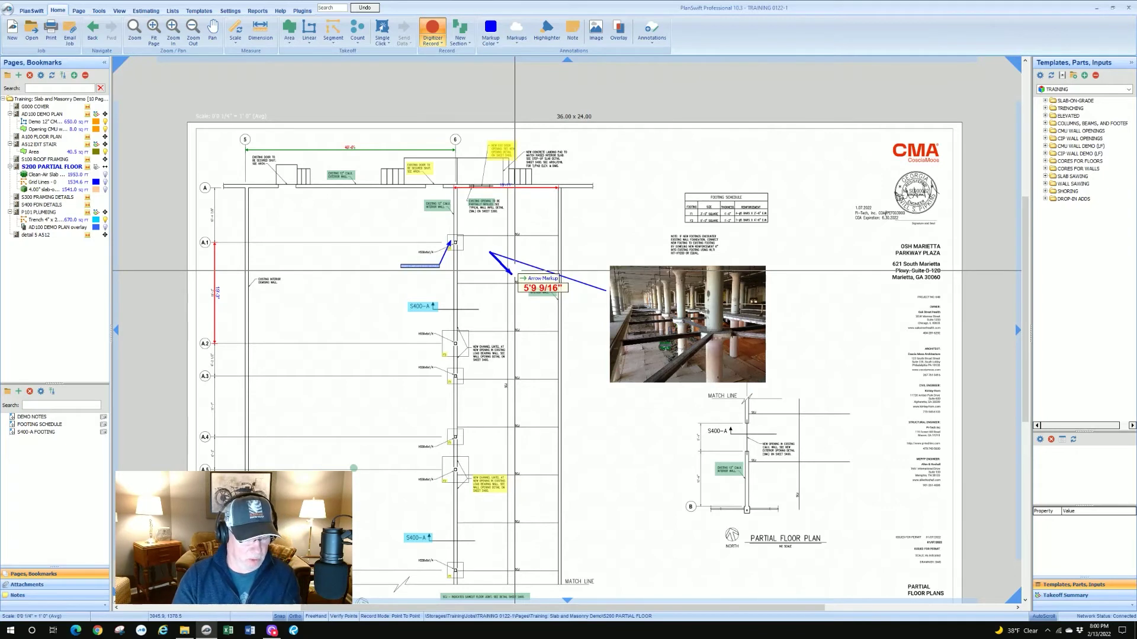
left_click(491, 254)
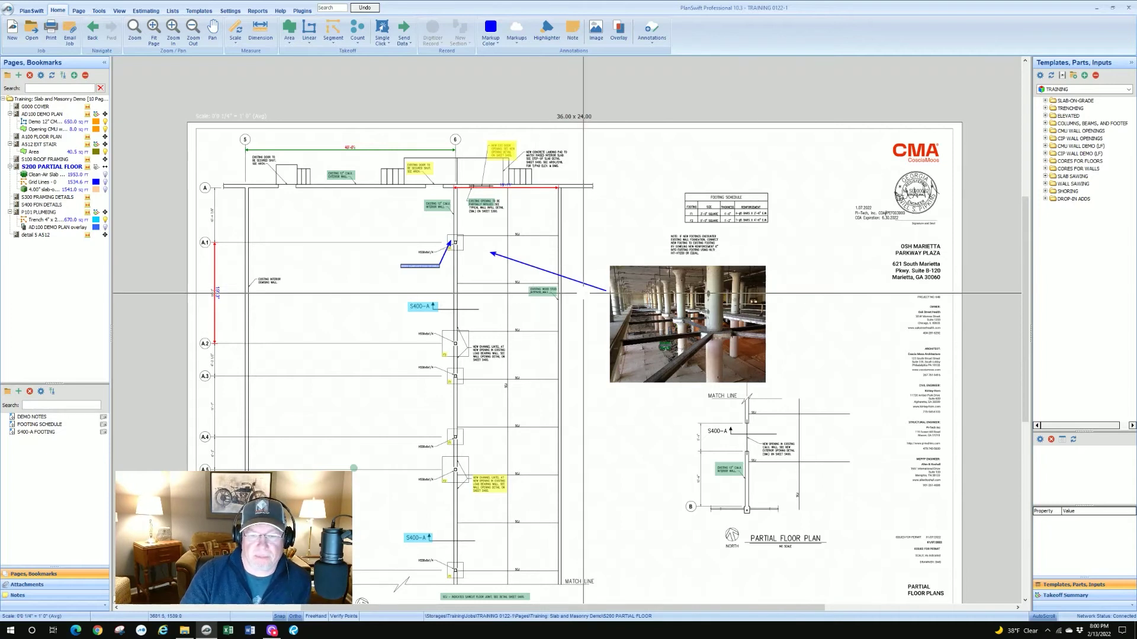
left_click(646, 314)
left_click_drag(646, 314, 650, 309)
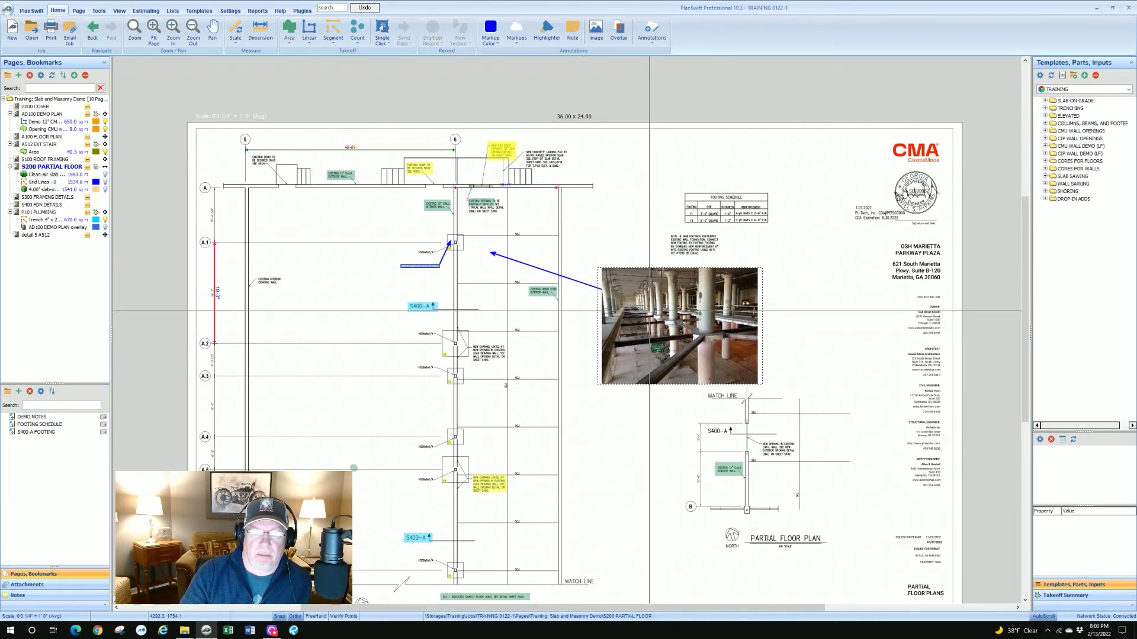
Shrink the site photo slightly, keep its edge against the tail of the arrow markup, and deselect it
left_click(560, 445)
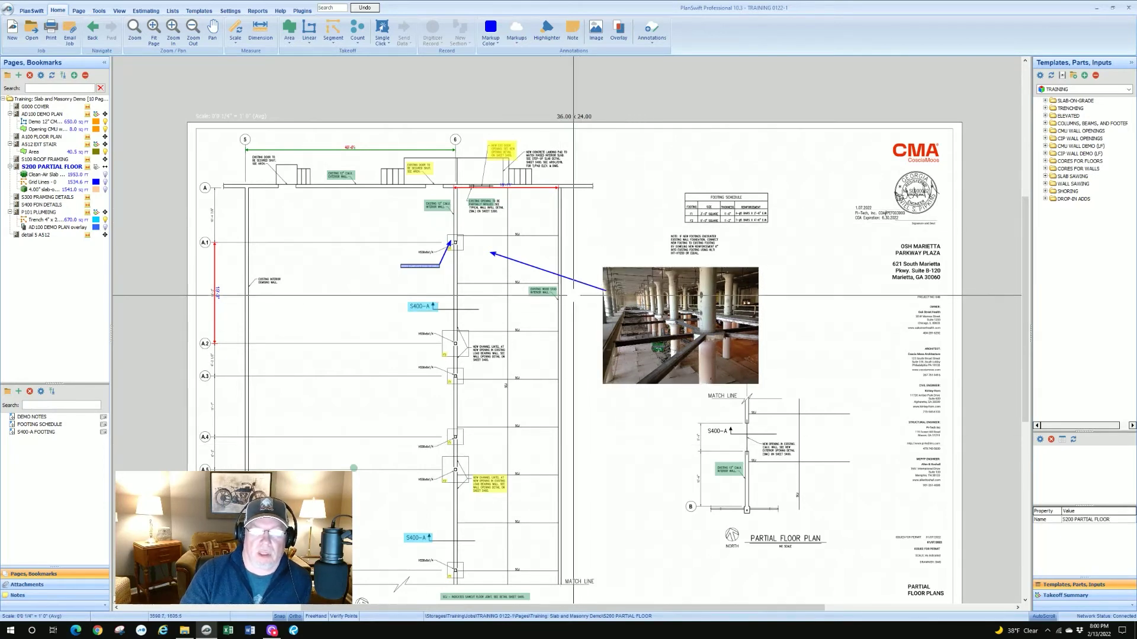
left_click(577, 283)
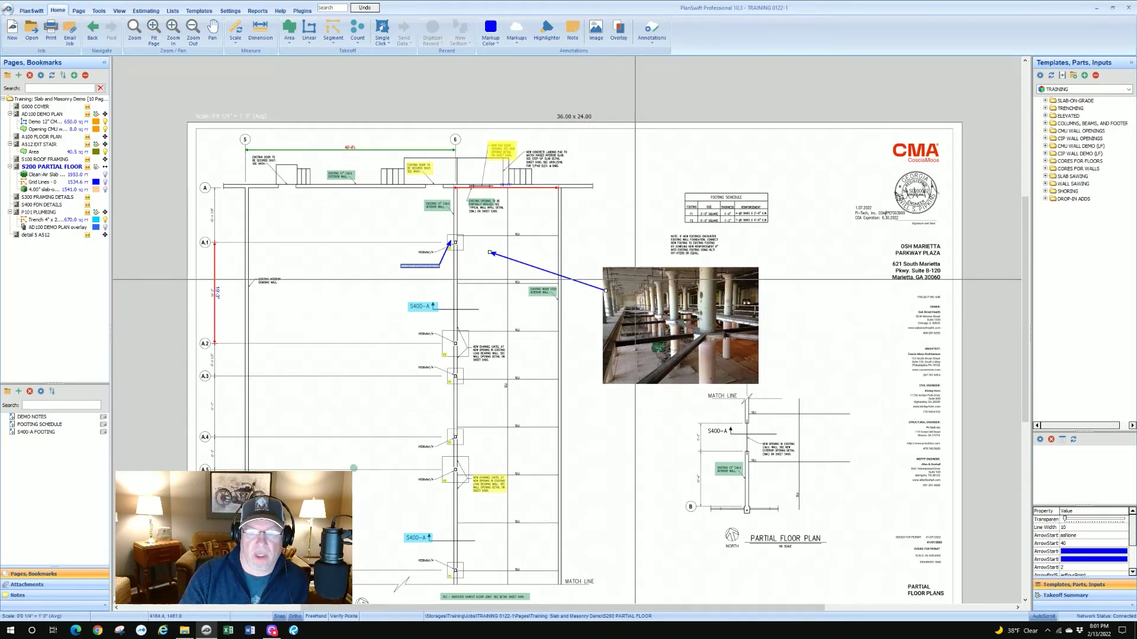
left_click(605, 281)
left_click_drag(598, 267, 635, 307)
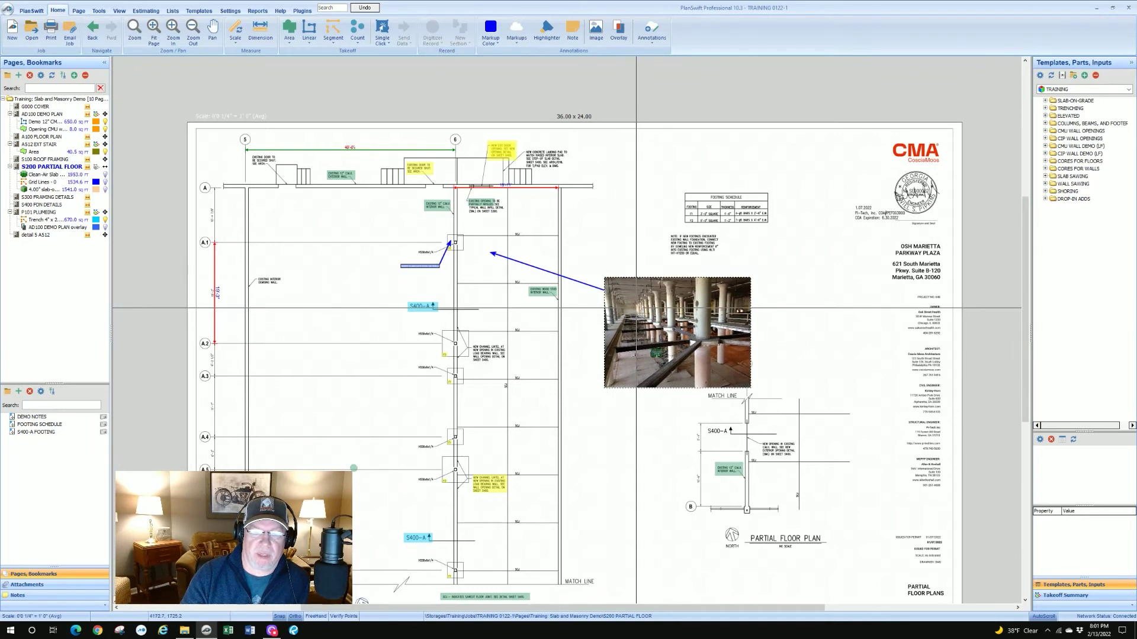
left_click(622, 237)
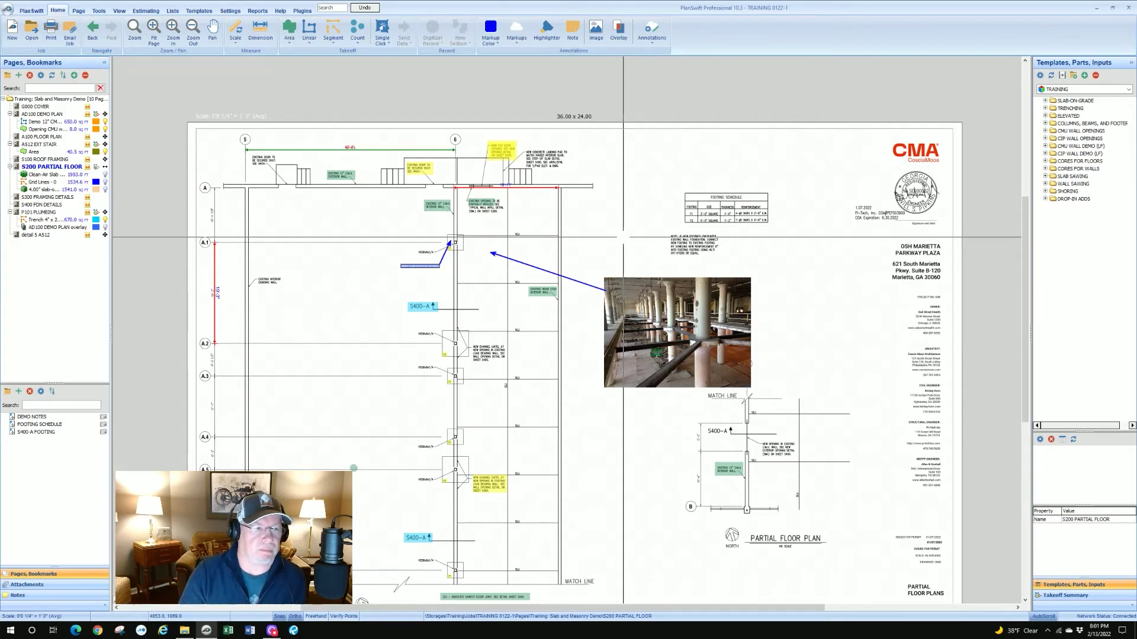
Delete the site photo from the plan and undo the deletion
left_click(646, 323)
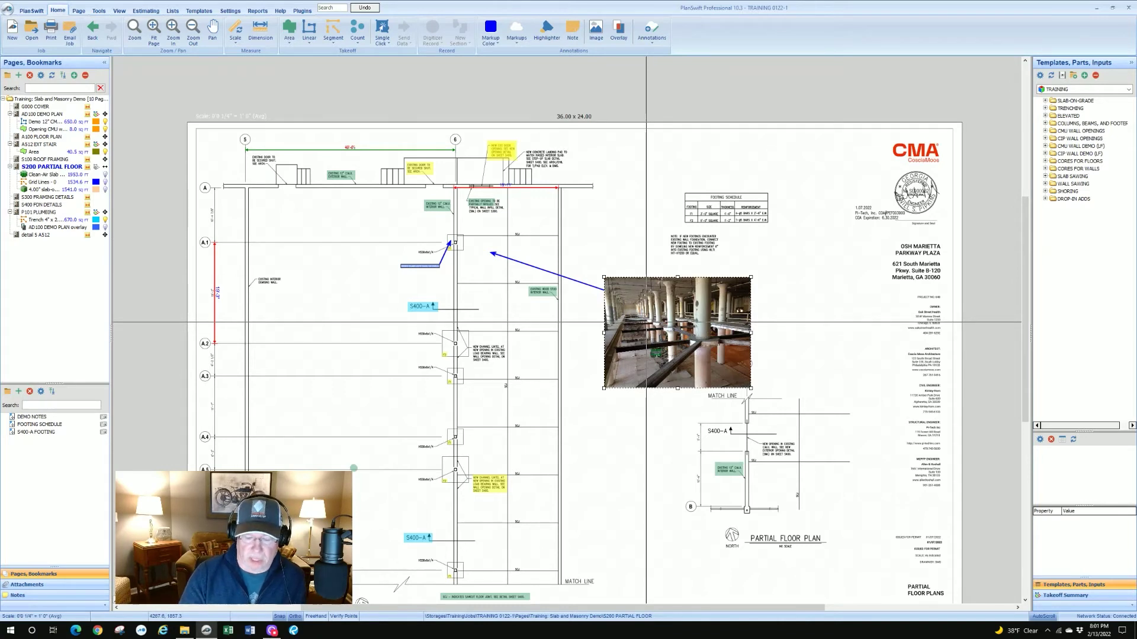
key("Delete")
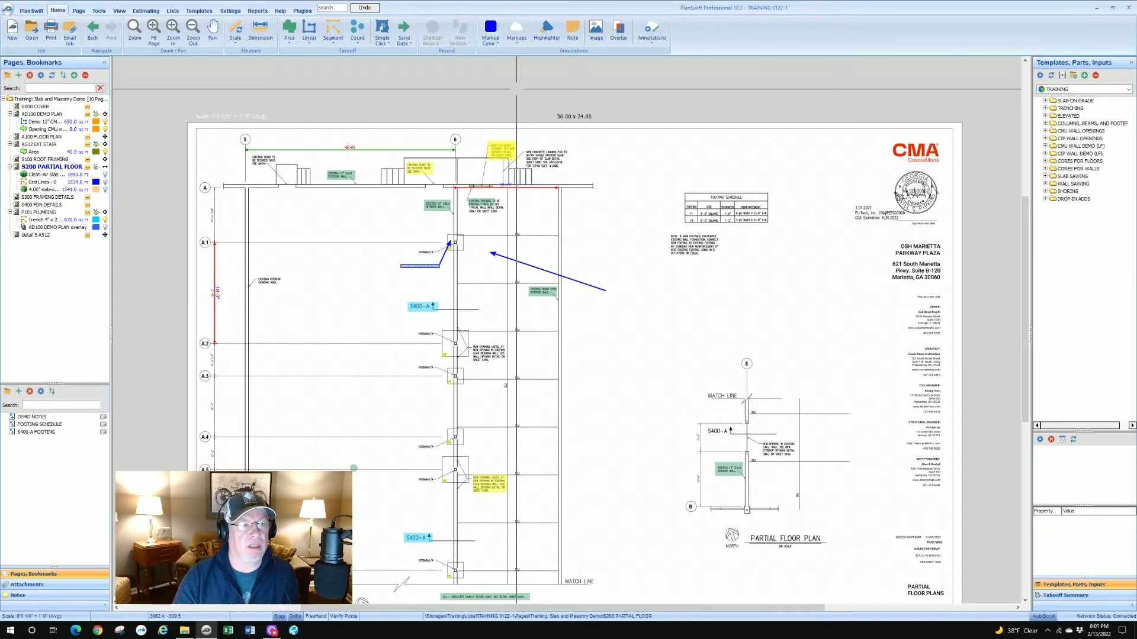
left_click(365, 9)
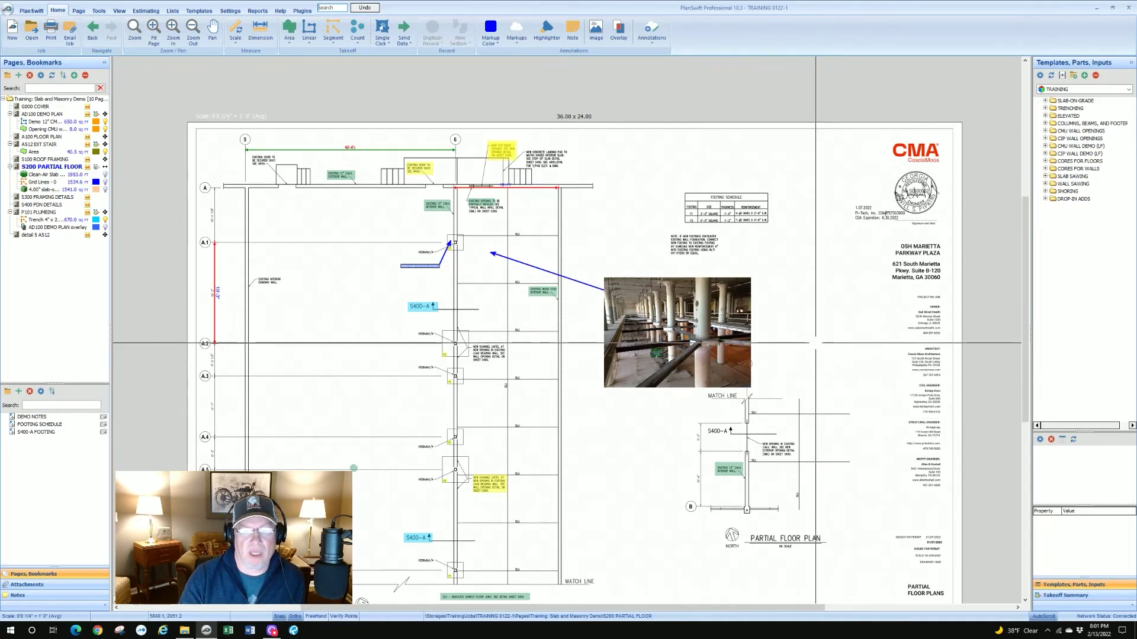
Draw a revision cloud about 18' wide around the F1 footing at grid A.4
key("space")
left_click_drag(806, 348, 741, 328)
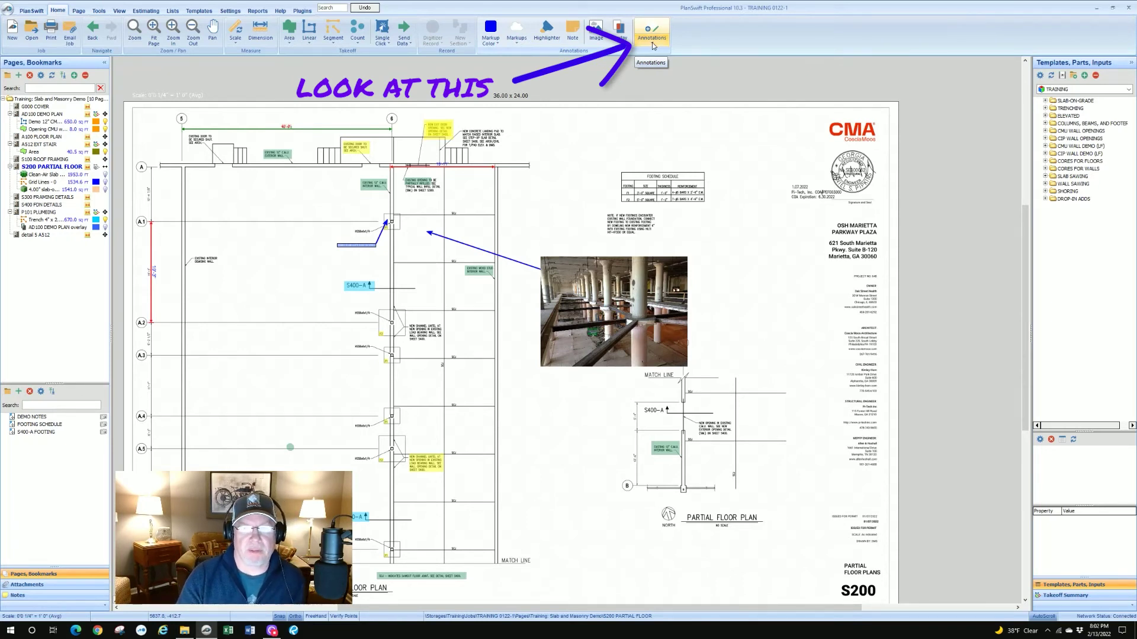
left_click(652, 36)
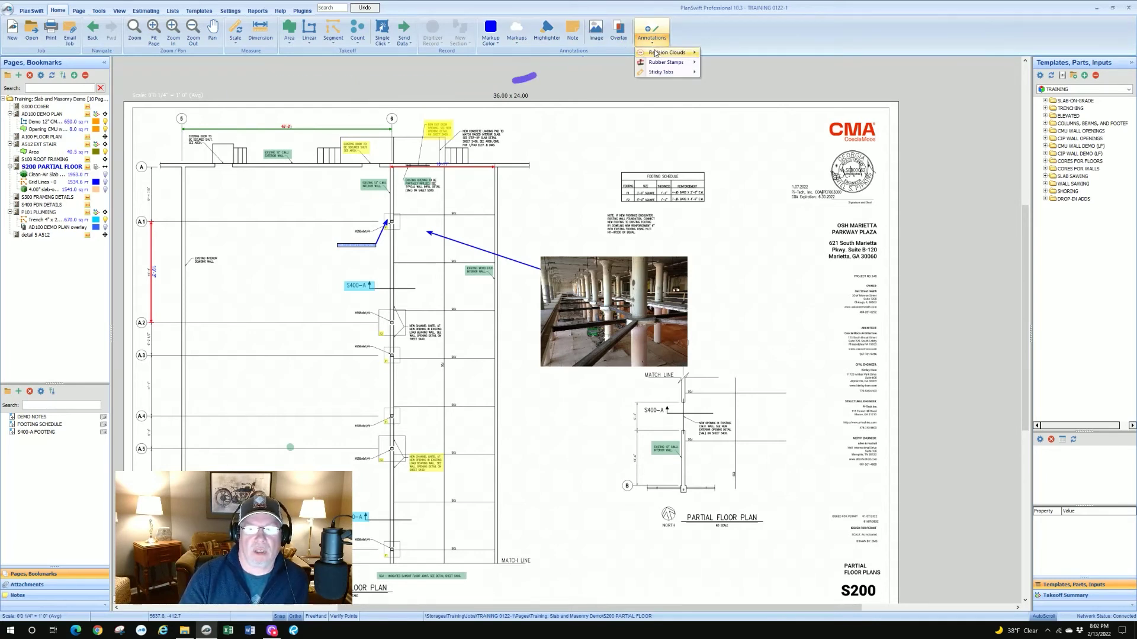
mouse_move(655, 54)
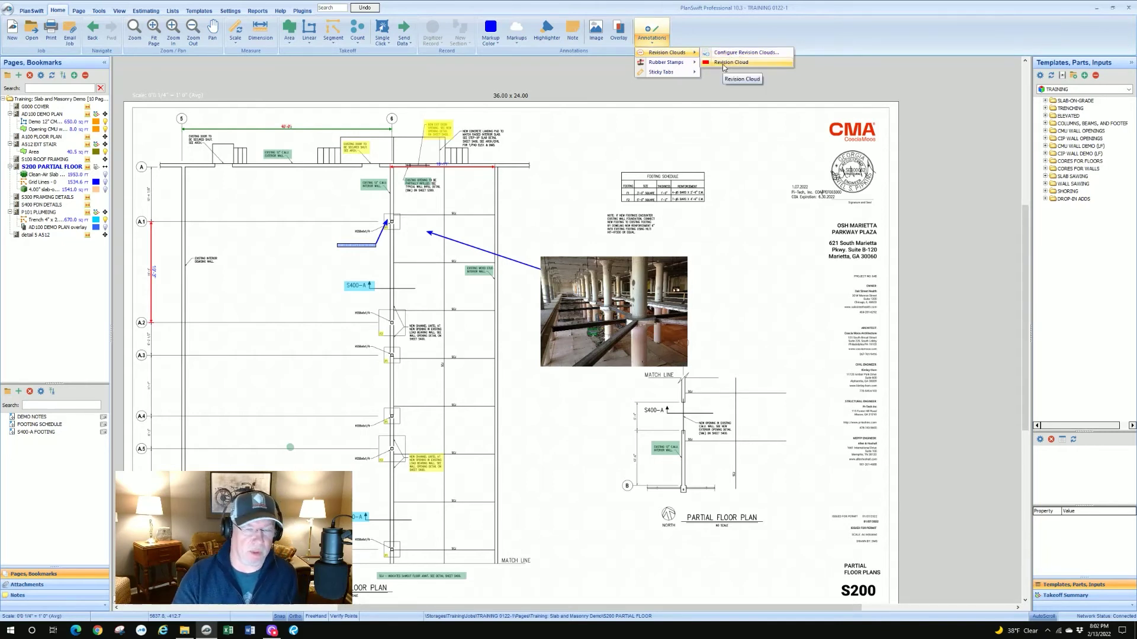
left_click(724, 63)
left_click(356, 399)
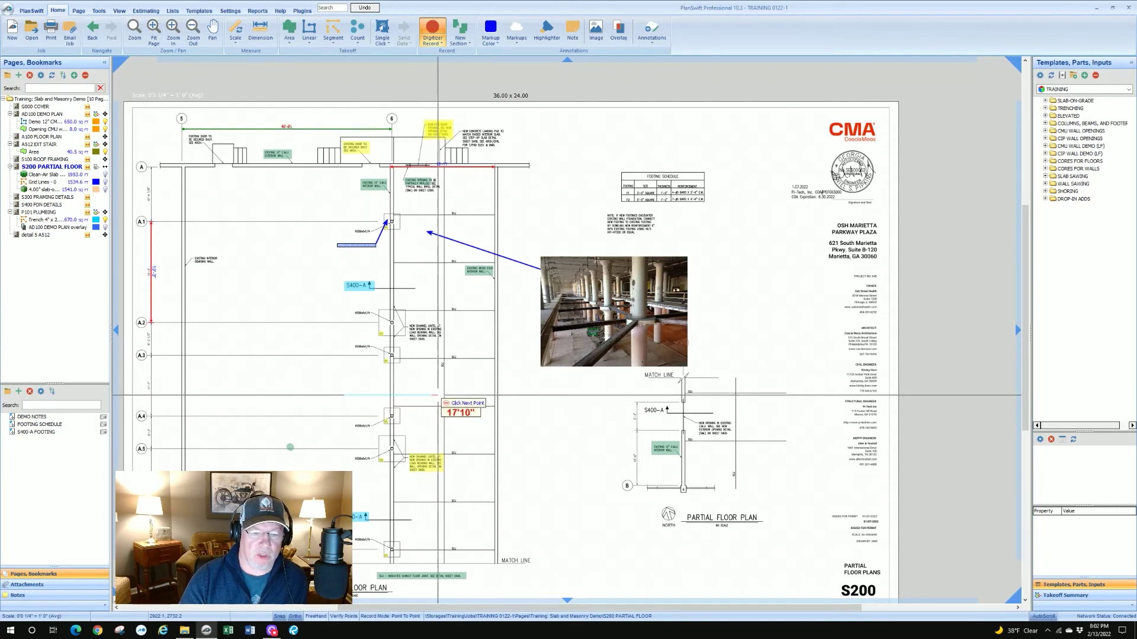
left_click(439, 395)
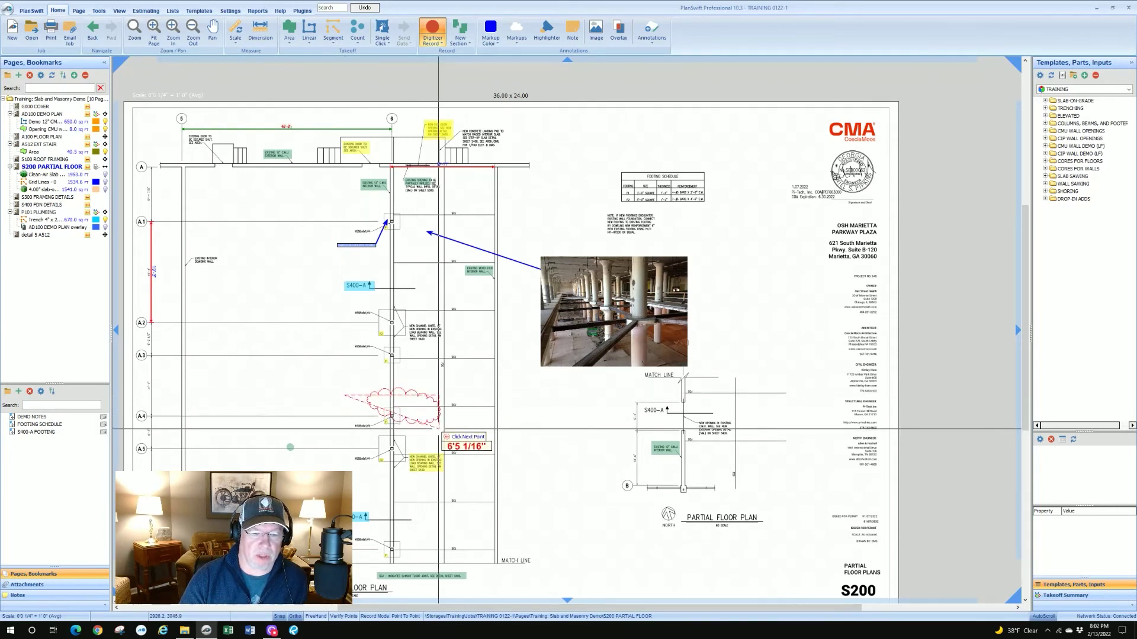
left_click(439, 440)
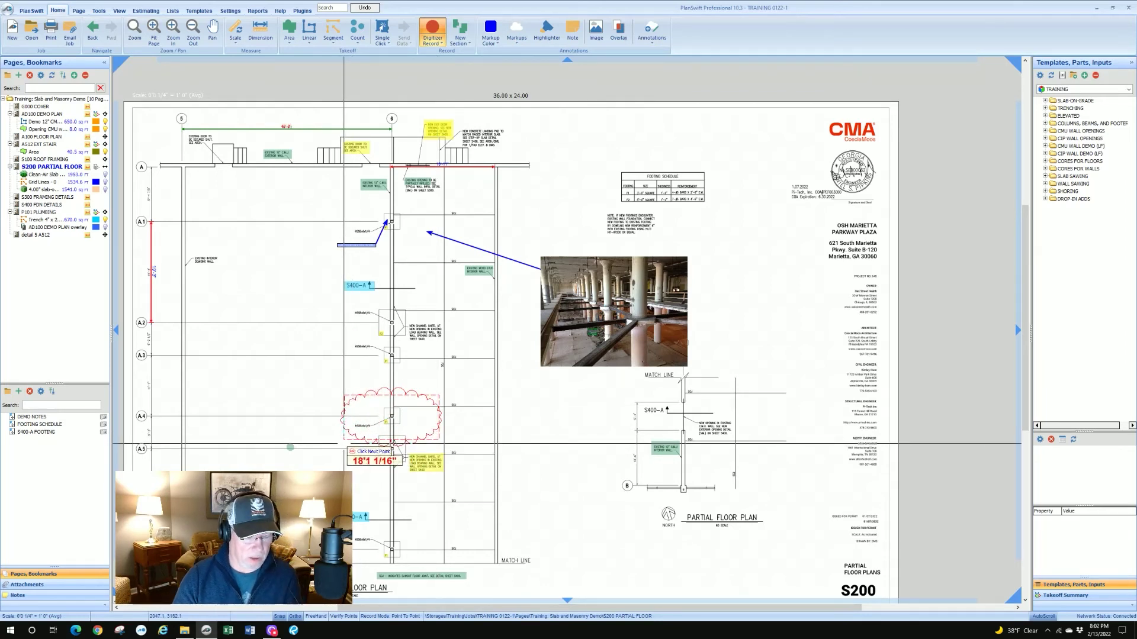
left_click(343, 443)
Select the revision cloud and shift it slightly to the right around the F1 footing at grid A.4
scroll(374, 400, "up", 3)
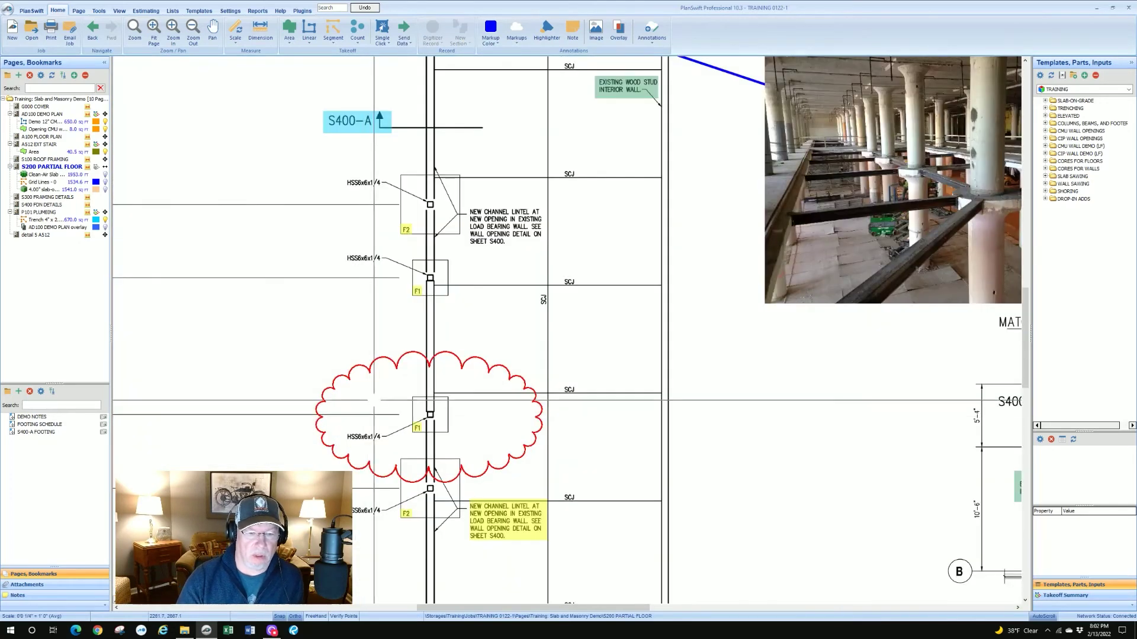
left_click_drag(373, 400, 406, 251)
left_click(397, 251)
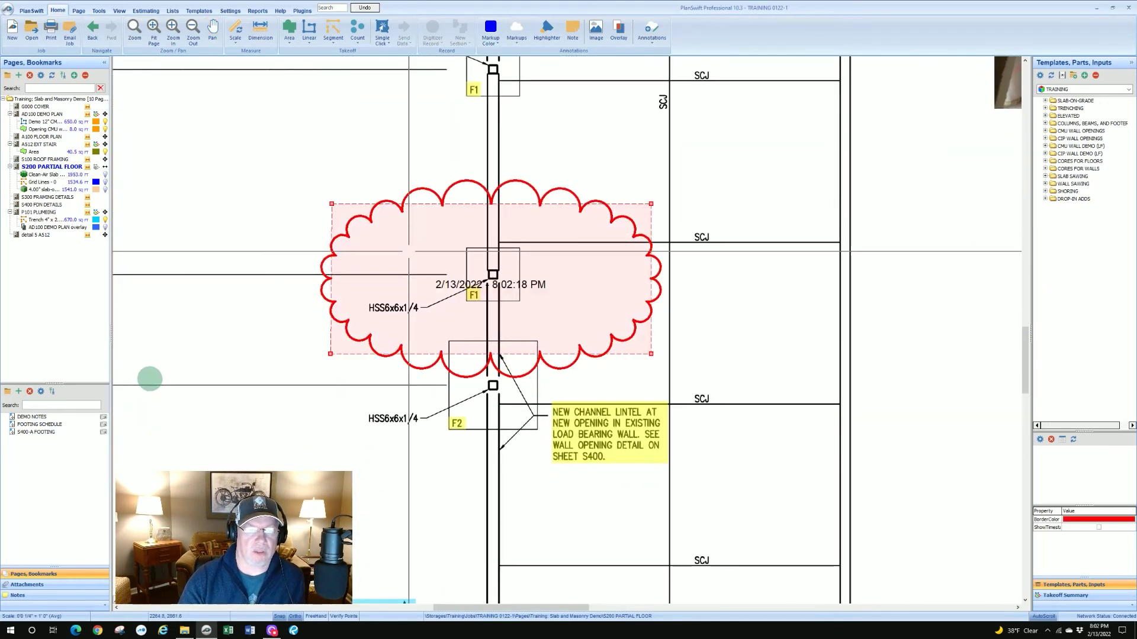
key("Escape")
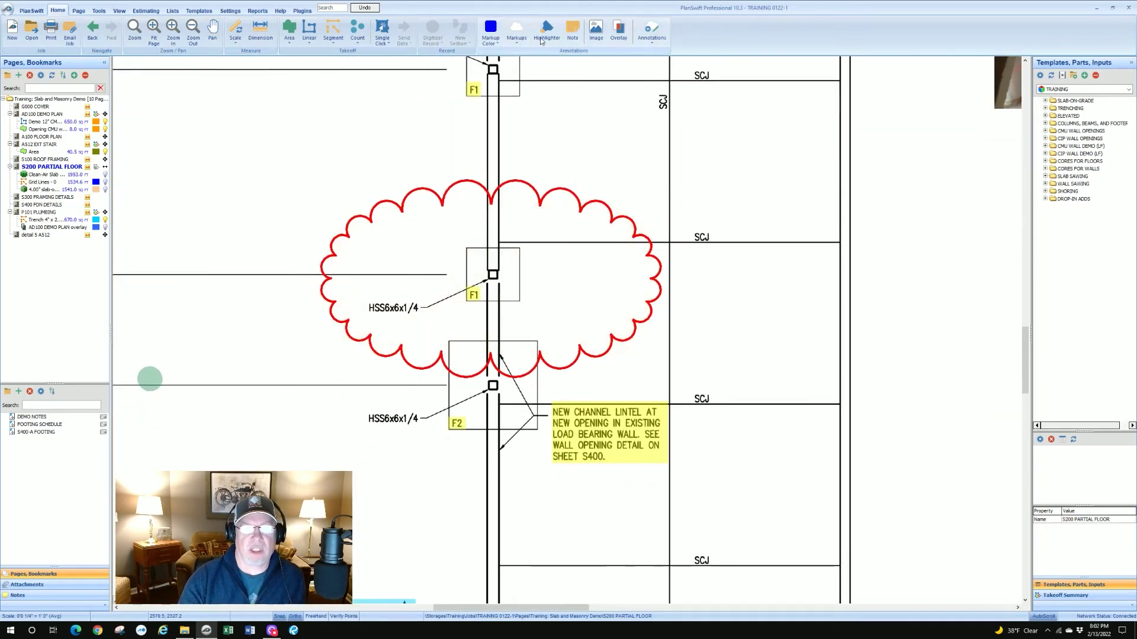
left_click(575, 28)
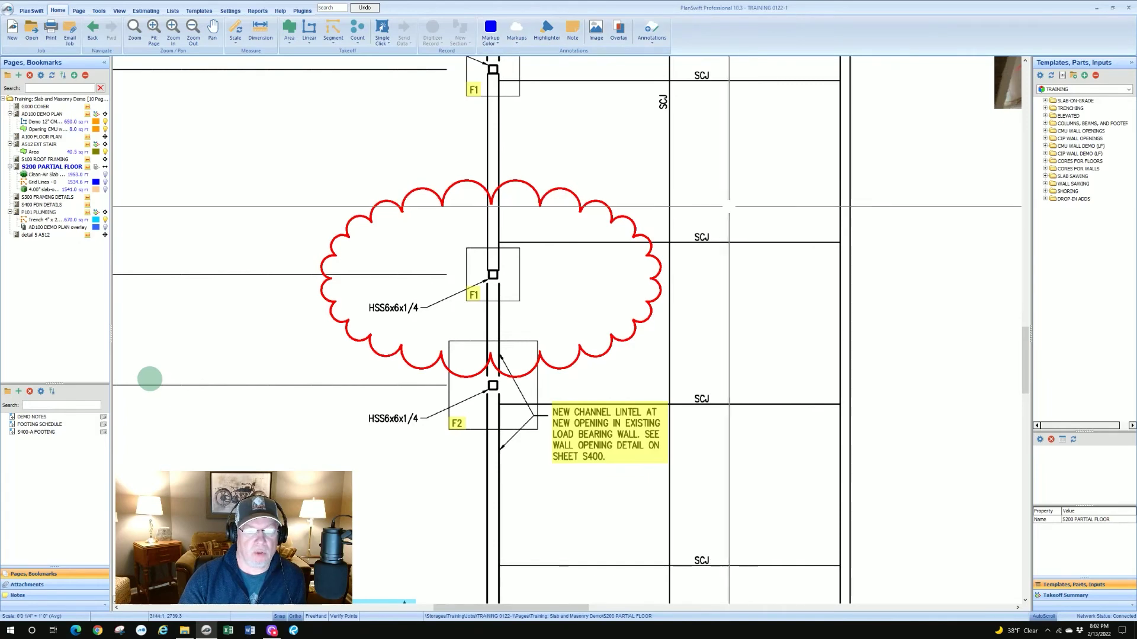
scroll(729, 201, "down", 3)
scroll(734, 205, "up", 2)
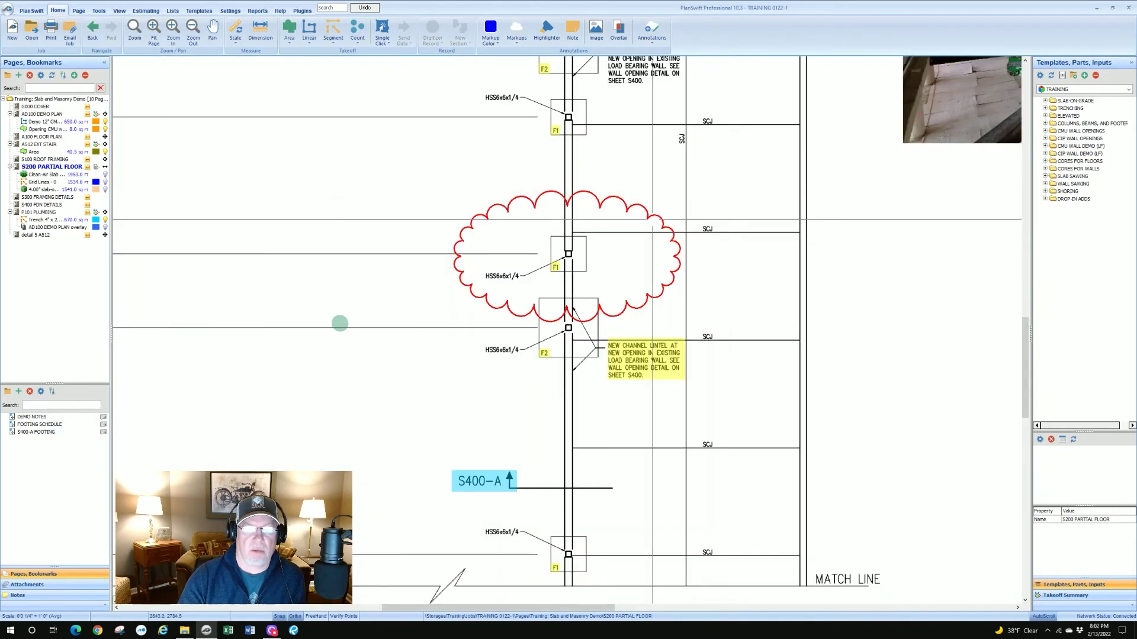
left_click(658, 219)
mouse_move(640, 231)
left_mouse_down()
mouse_move(438, 199)
mouse_move(530, 202)
mouse_move(629, 229)
left_mouse_up()
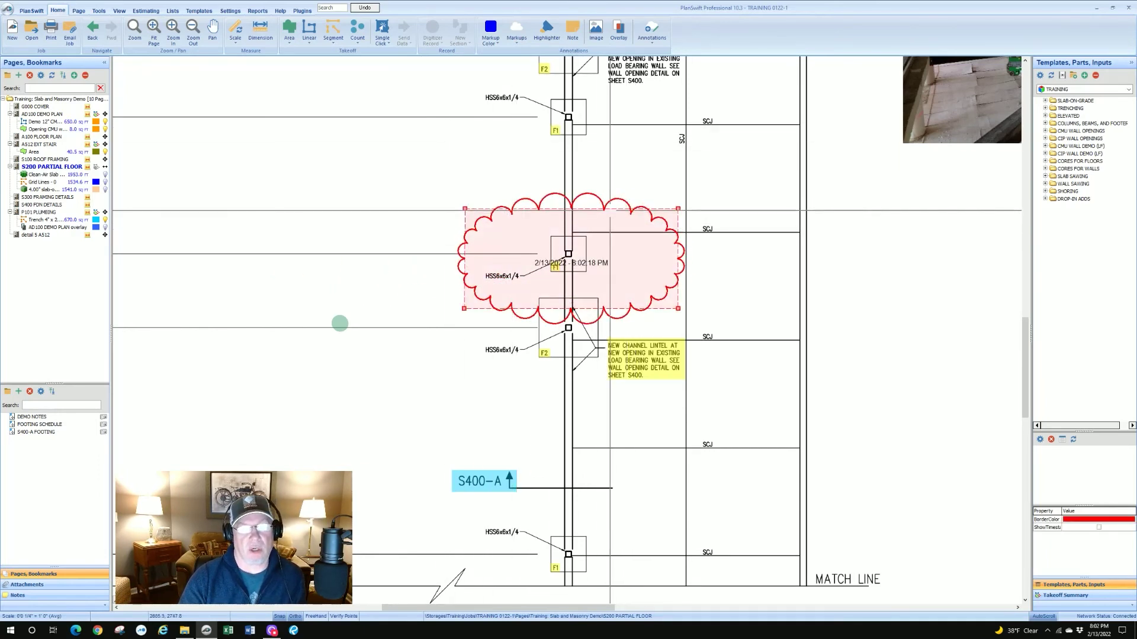
Set the revision cloud's border color to blue in its properties
right_click(609, 218)
left_click(638, 233)
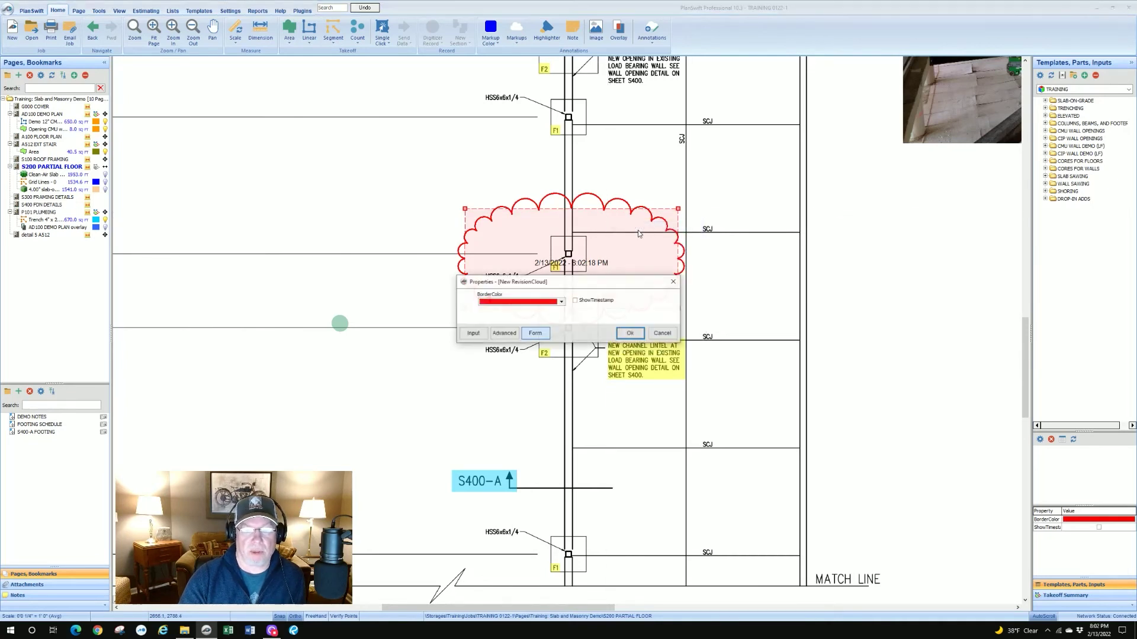
left_click(561, 302)
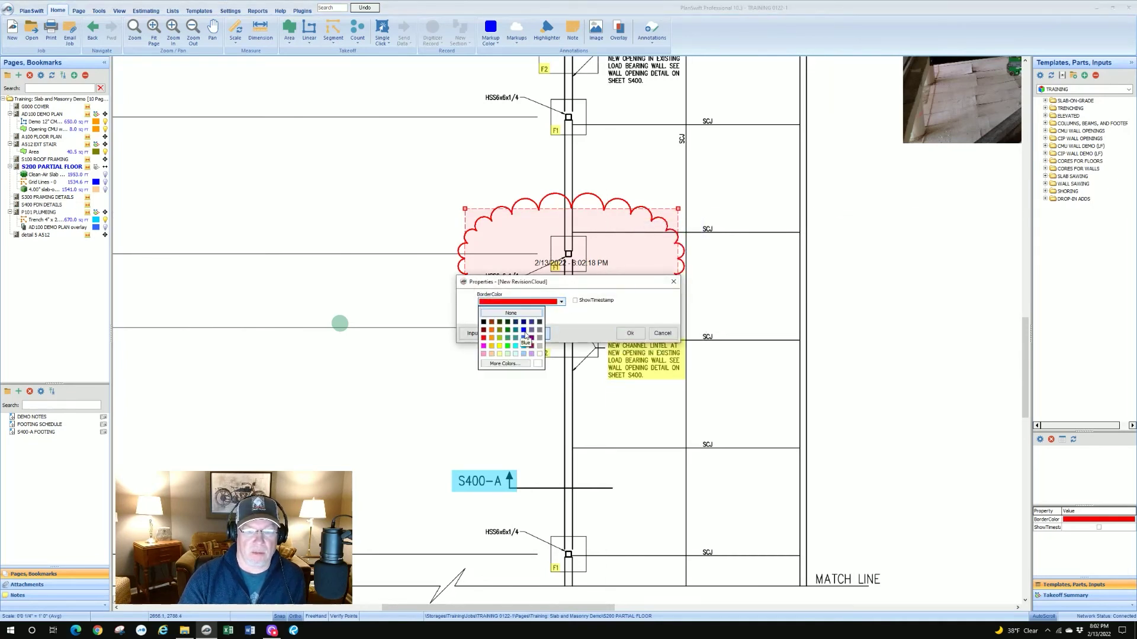
left_click(525, 334)
left_click(630, 333)
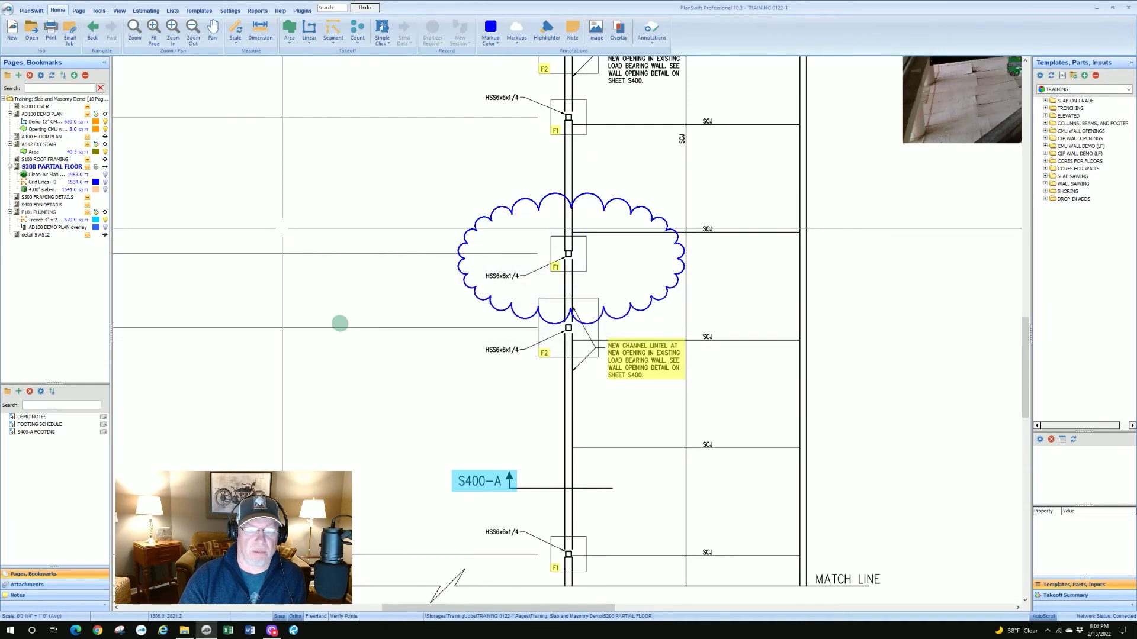
Place a REVISED rubber stamp in the blank area between the revision cloud and the second partial floor plan
left_click(651, 33)
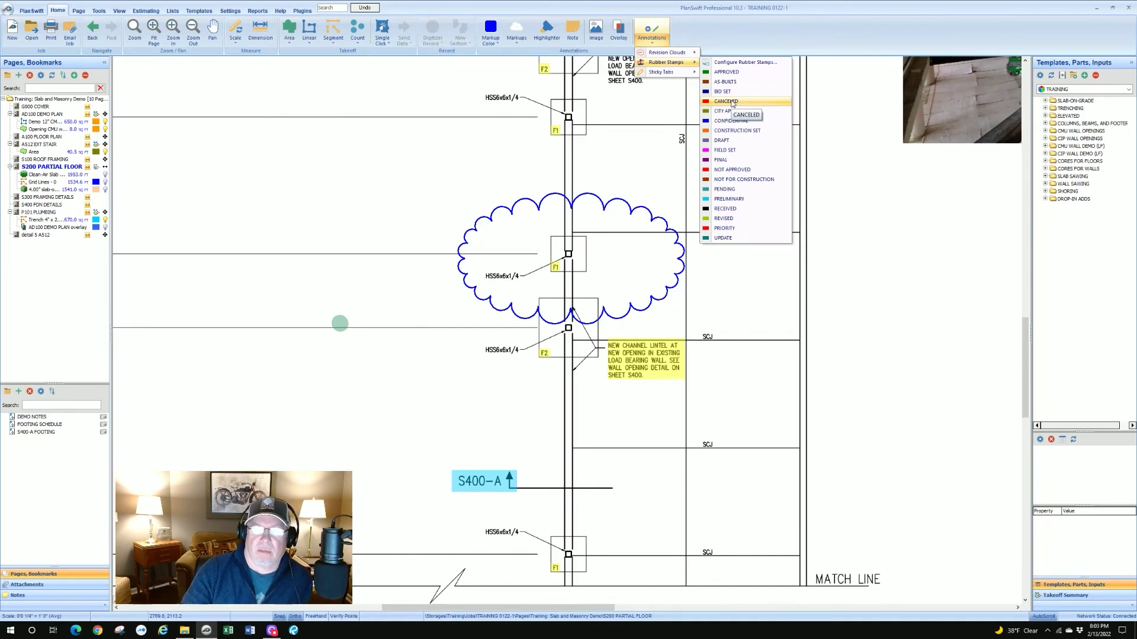
left_click(732, 220)
scroll(675, 174, "down", 3)
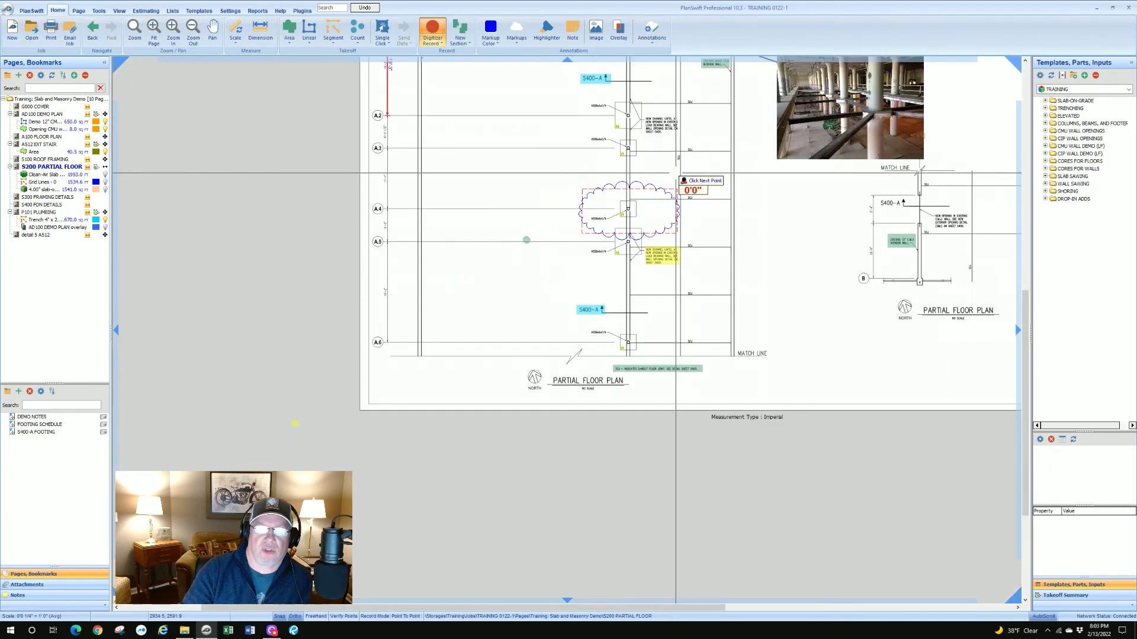
left_click(800, 229)
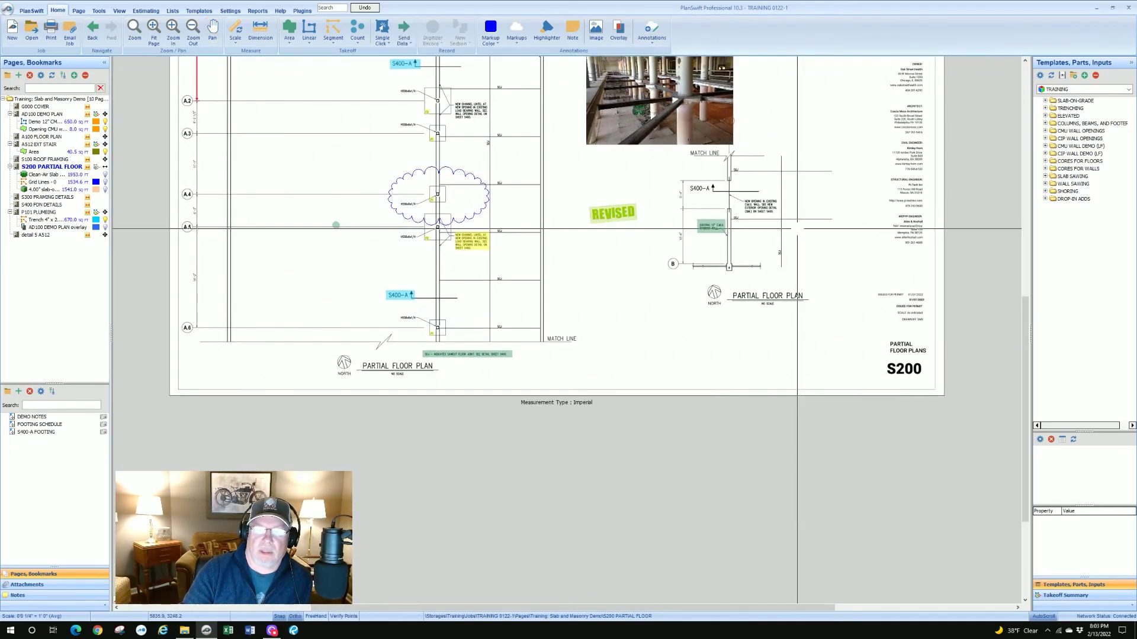
Move the REVISED stamp into the title block above the permit issue dates and deselect it
left_click(440, 220)
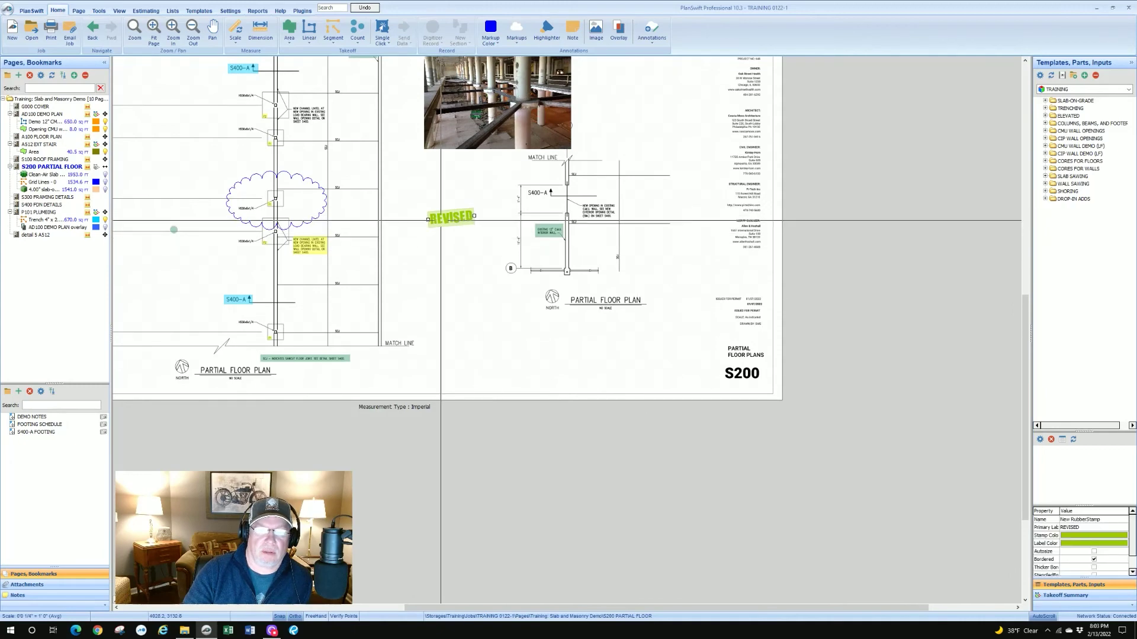
left_click_drag(441, 220, 730, 268)
left_click(672, 293)
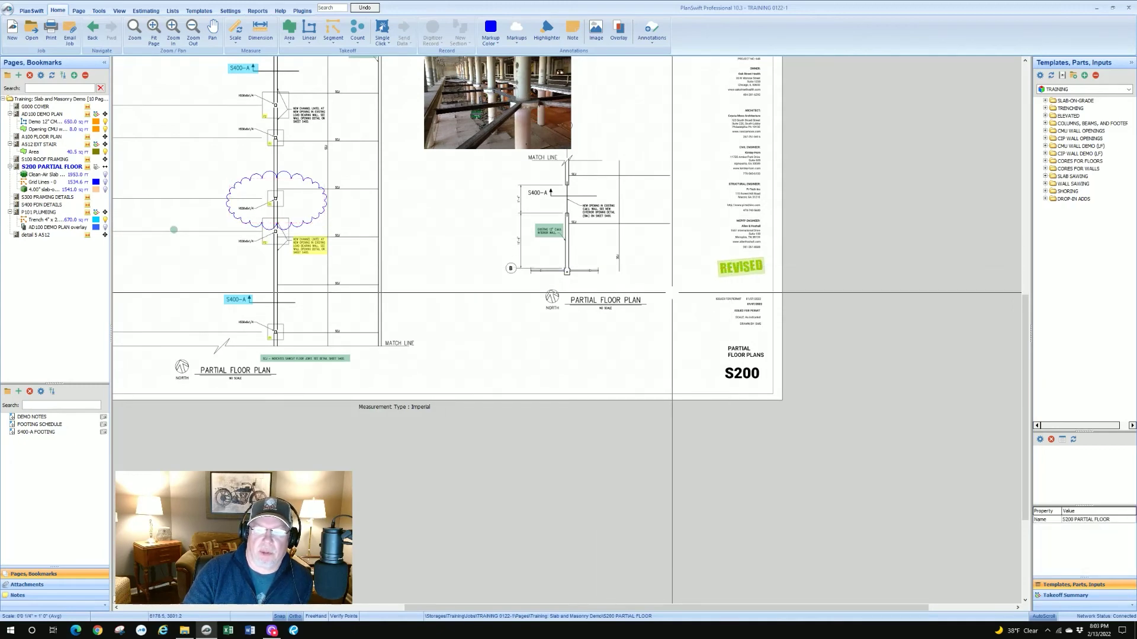
Turn on Show Timestamp in the REVISED stamp's properties and check the stamp up close
scroll(734, 267, "up", 3)
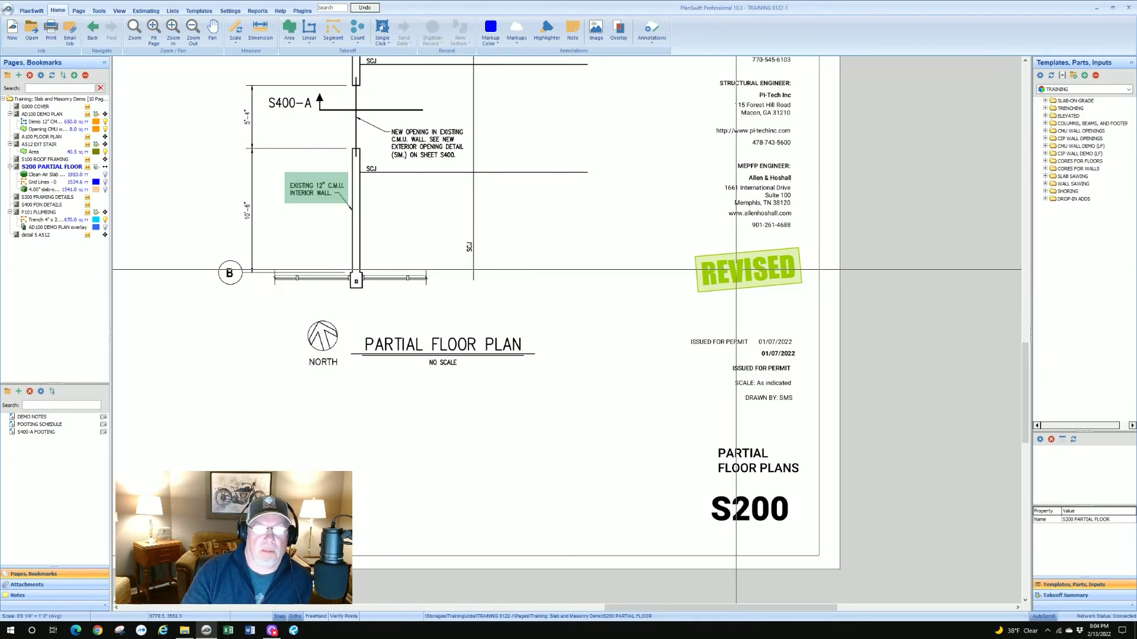
left_click(736, 270)
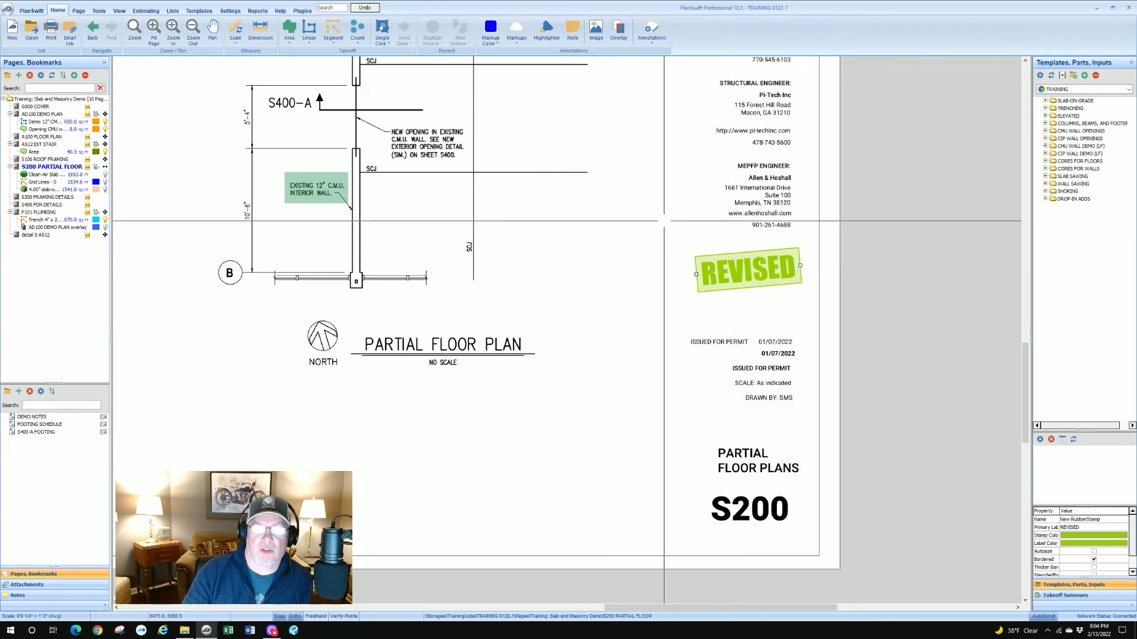
right_click(730, 272)
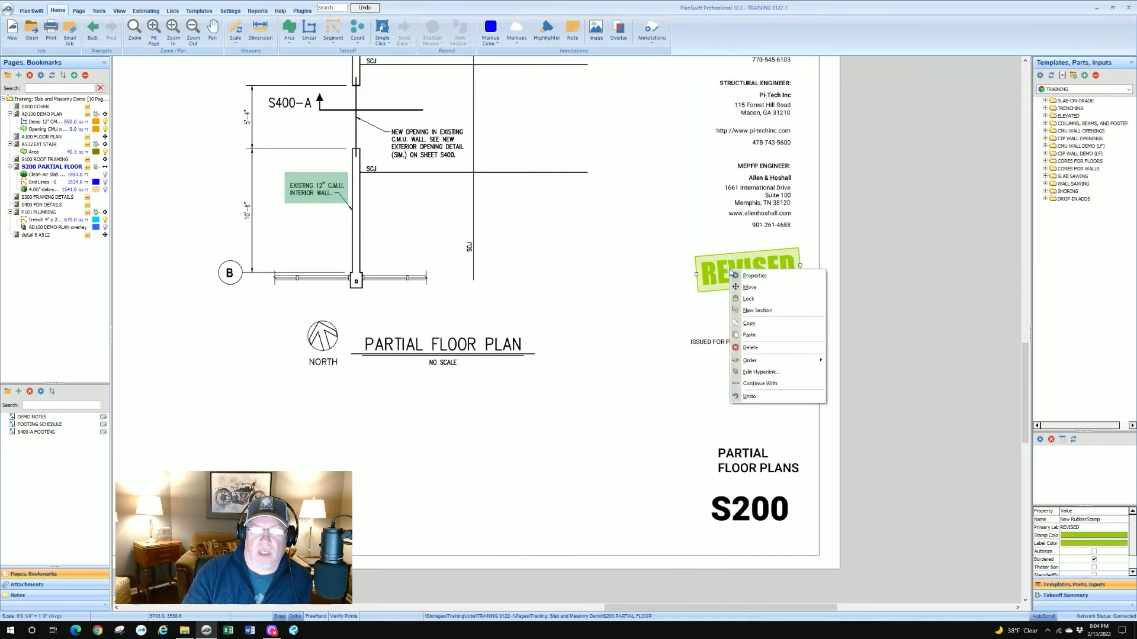
left_click(755, 276)
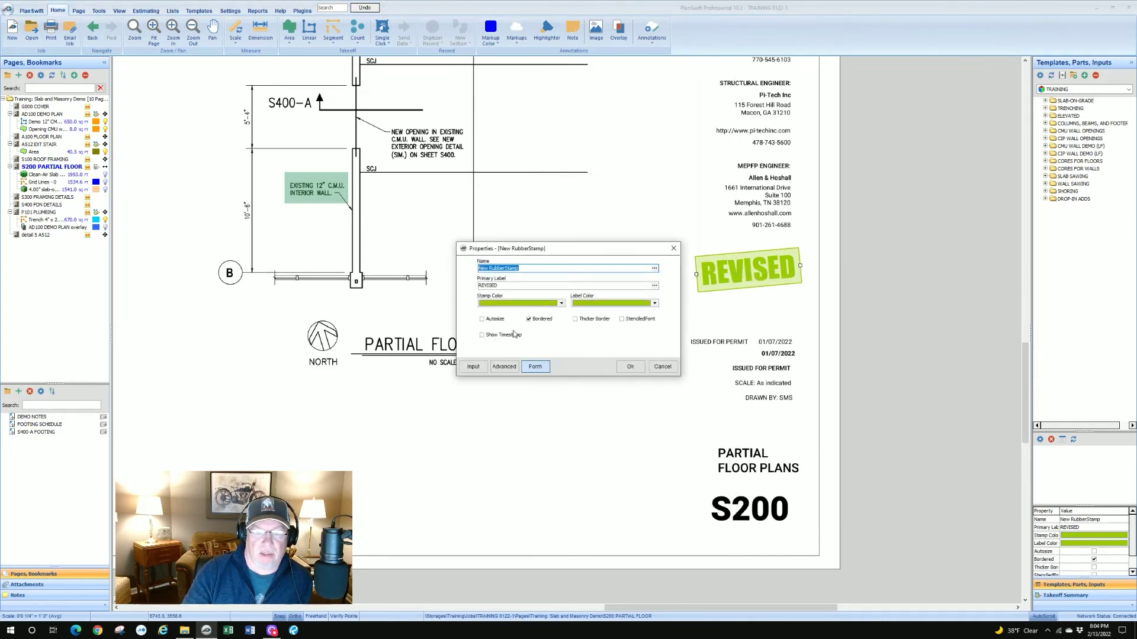
left_click(482, 336)
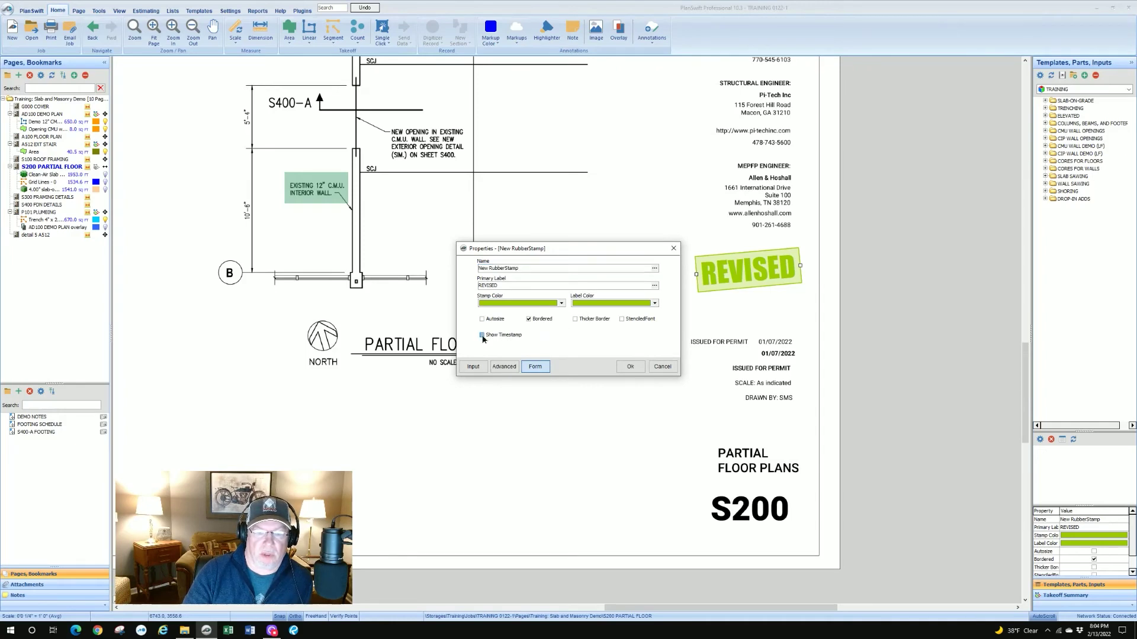
left_click(630, 366)
scroll(748, 304, "up", 3)
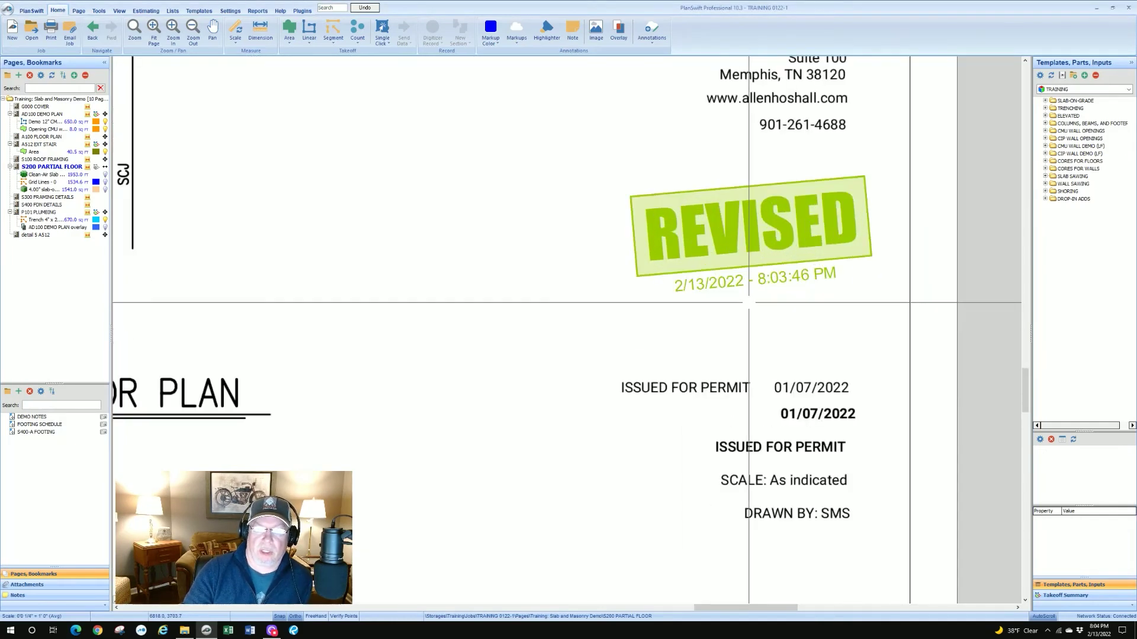
Move the REVISED stamp from the title block to the blank area beside grid B of the second partial floor plan
scroll(749, 304, "down", 4)
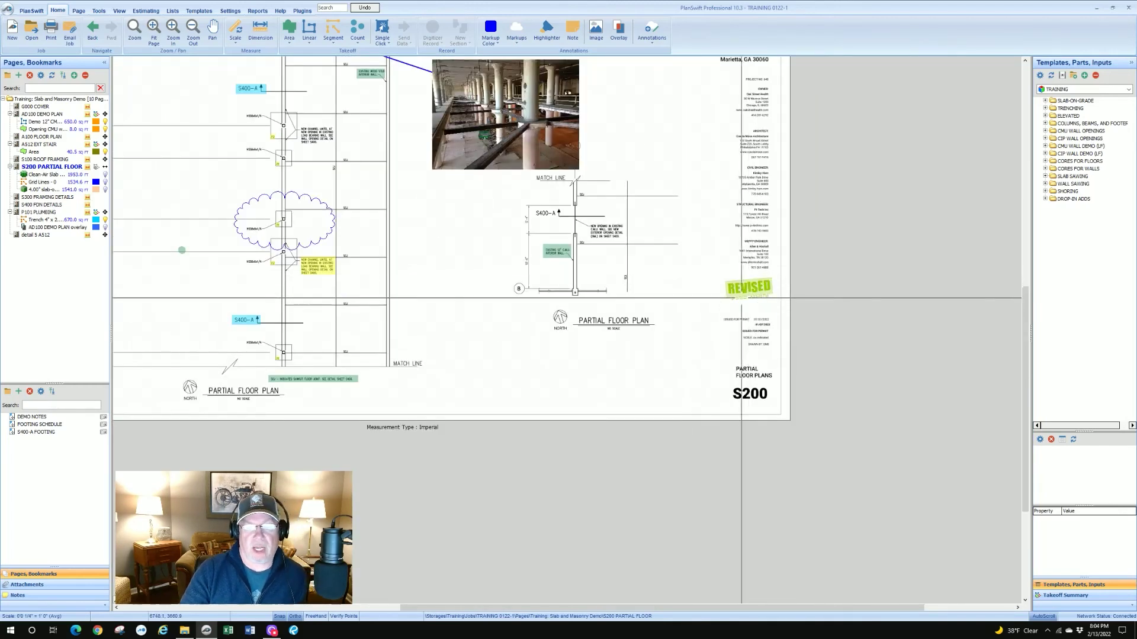
left_click(749, 290)
left_click_drag(747, 290, 475, 271)
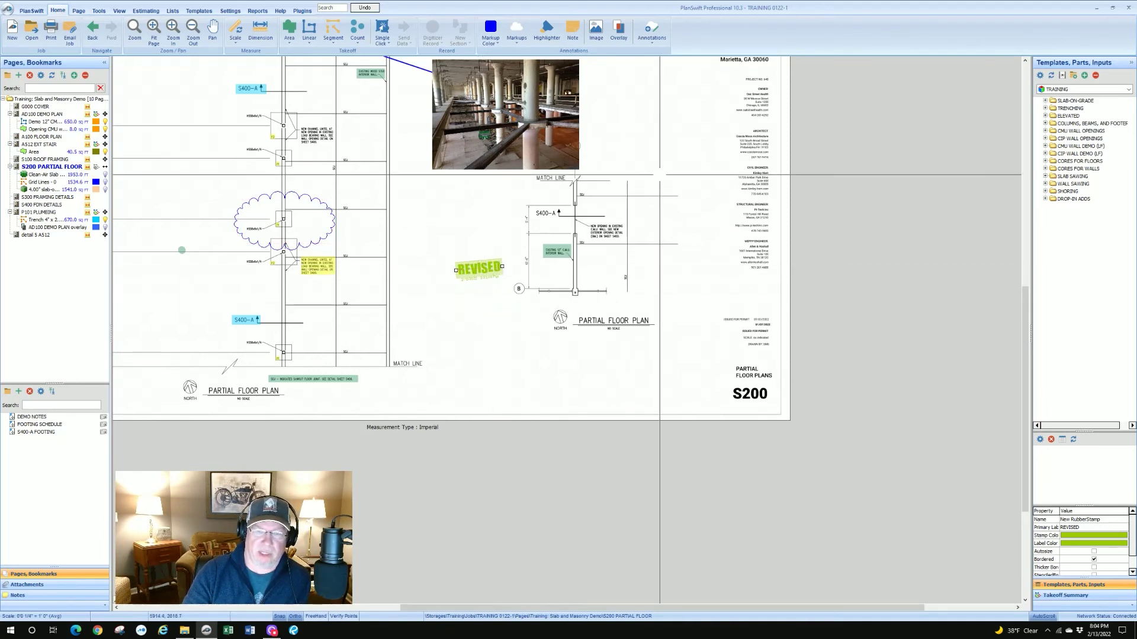
Place a pink URGENT sticky tab with its tip at the blue revision cloud's edge, angled toward the site photo
left_click(651, 43)
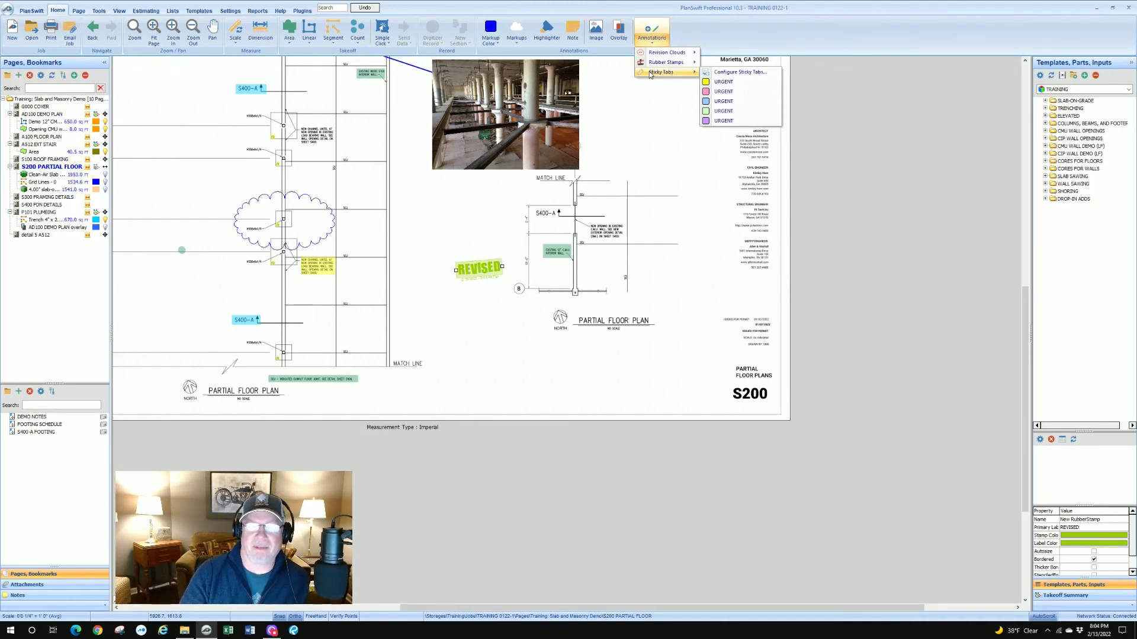
left_click(721, 91)
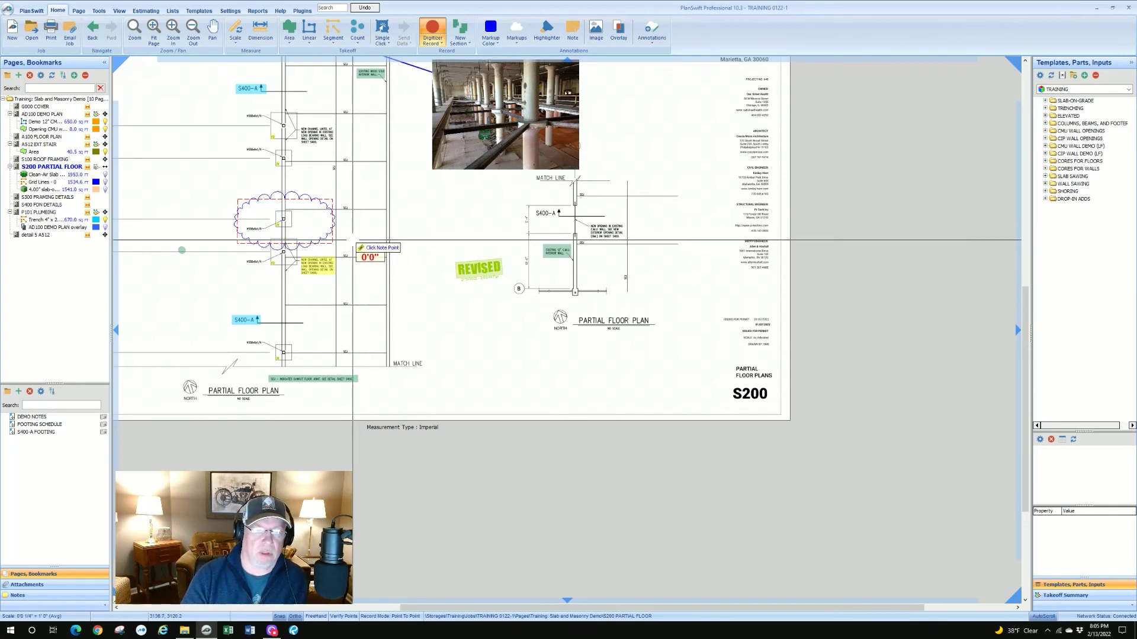
scroll(356, 240, "up", 3)
scroll(350, 241, "down", 1)
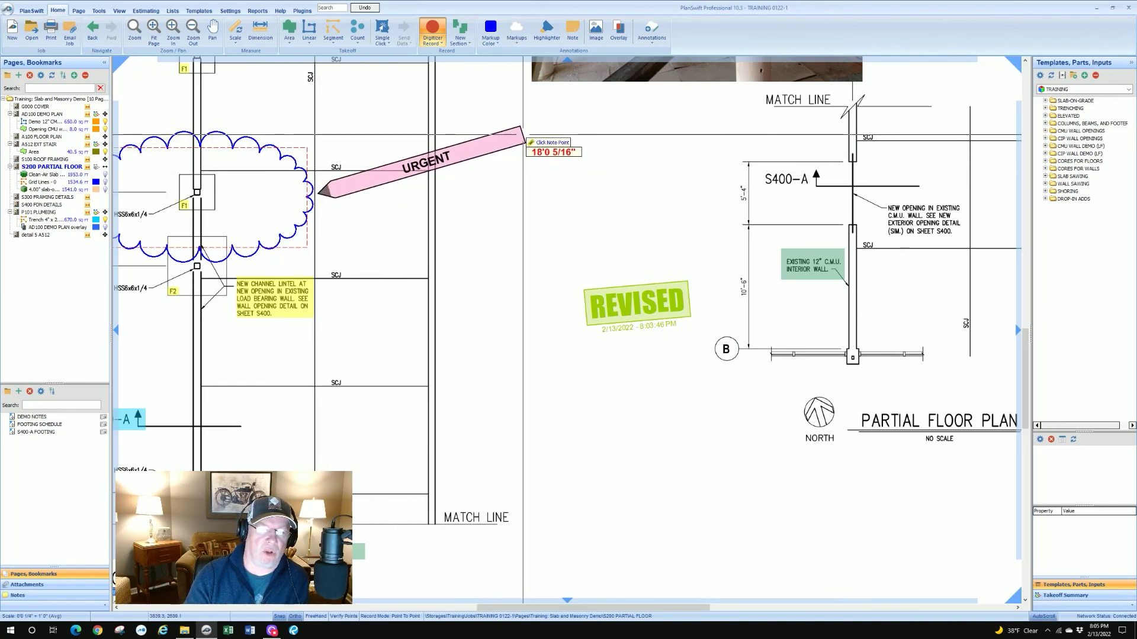
left_click(507, 143)
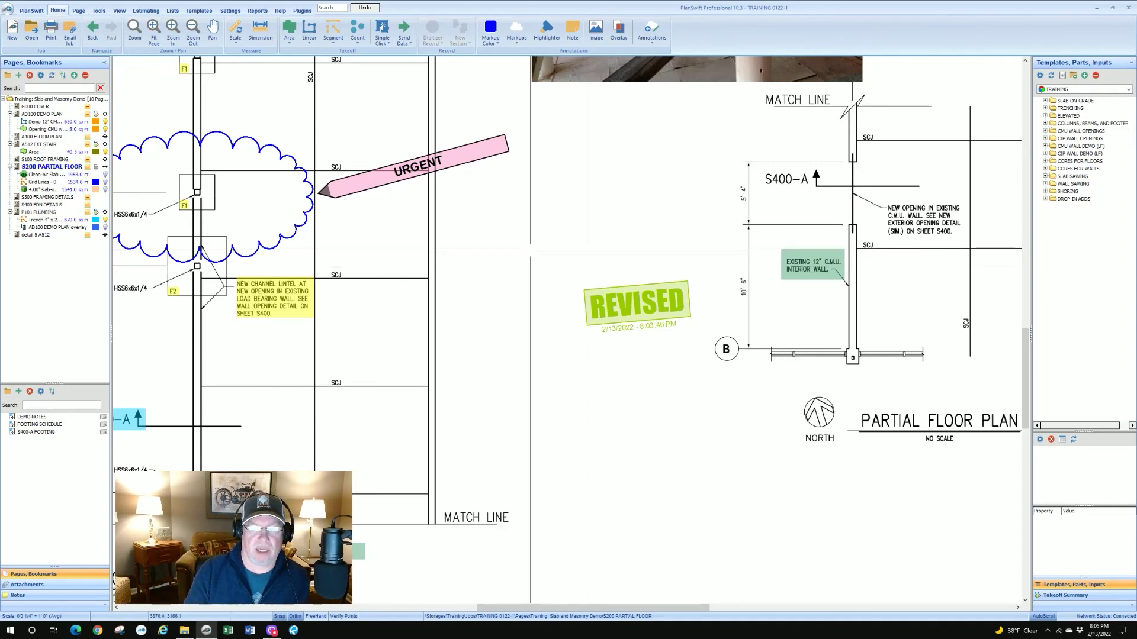
Move the pink URGENT sticky tab slightly down and away from the revision cloud, and inspect its properties without changing them
left_click(465, 156)
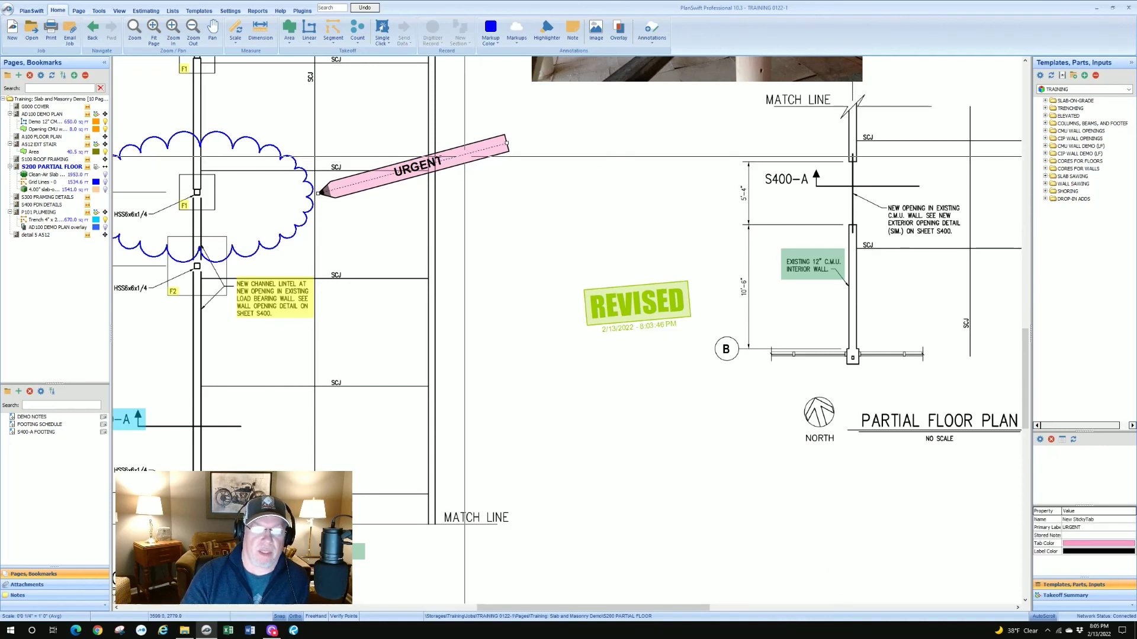
left_click_drag(464, 155, 490, 215)
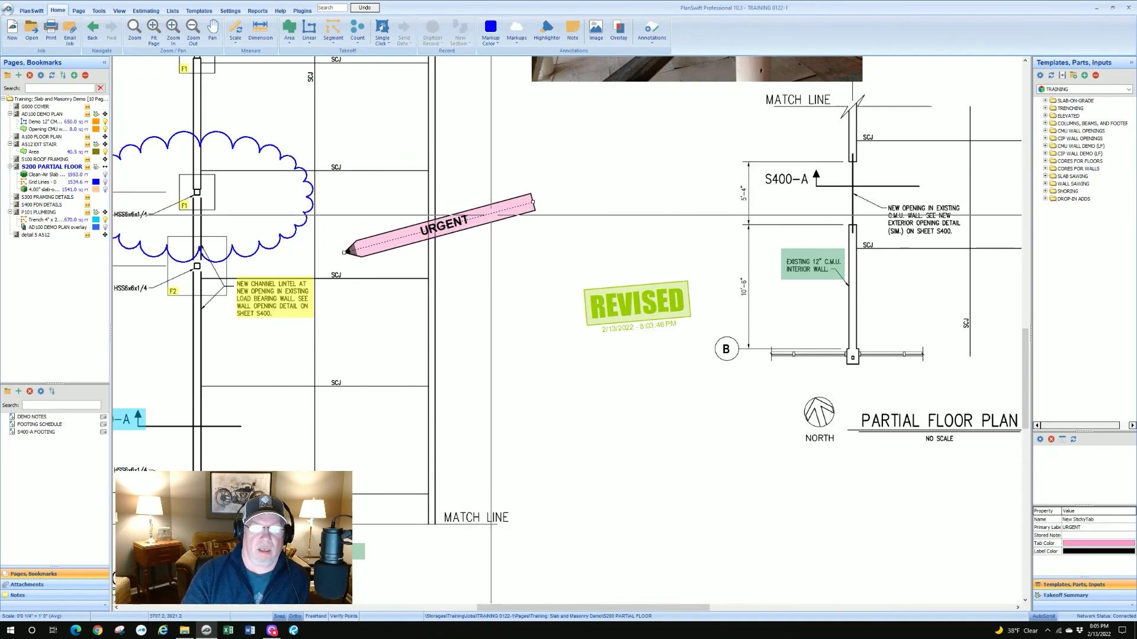
right_click(491, 214)
left_click(521, 222)
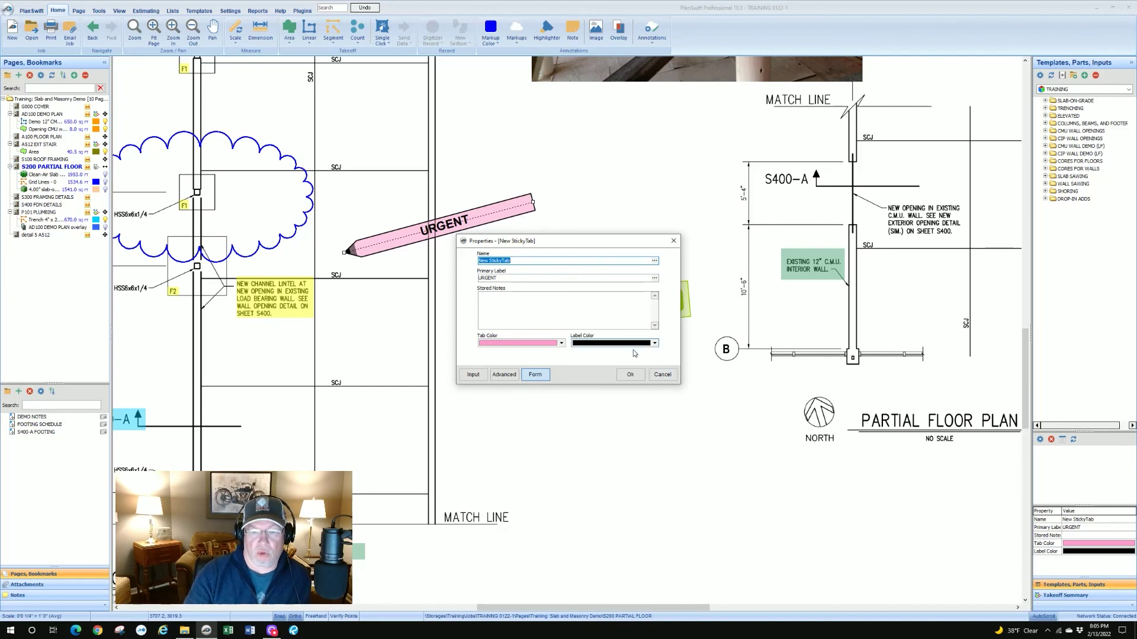
left_click(664, 377)
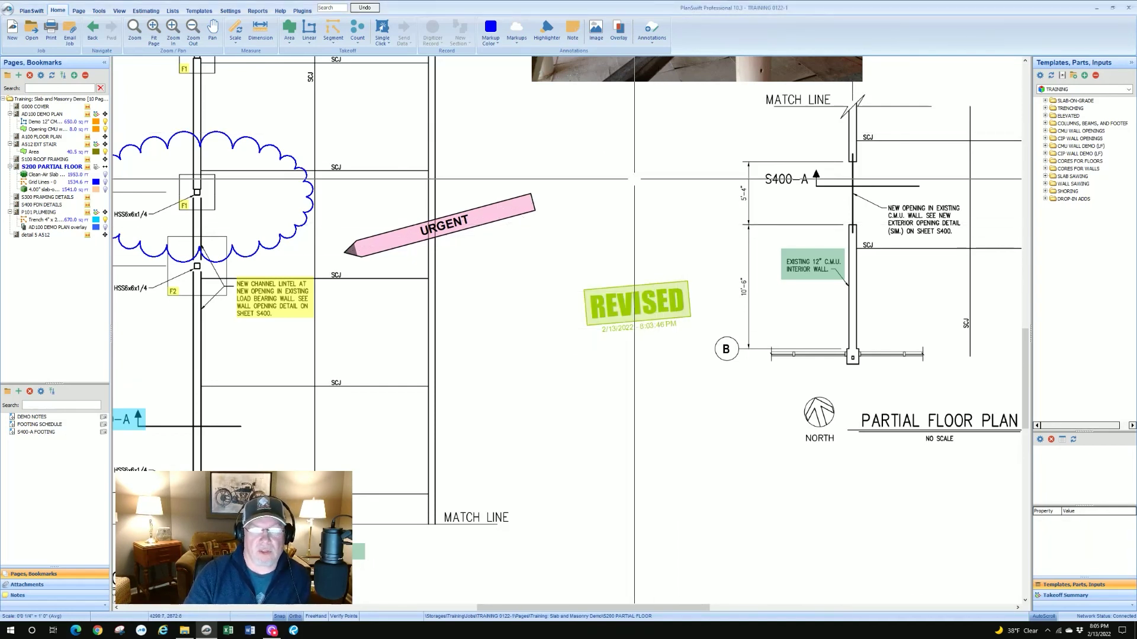
Check the available sticky tab presets and look over the annotations placed around the S200 partial floor plans
left_click(649, 41)
mouse_move(653, 74)
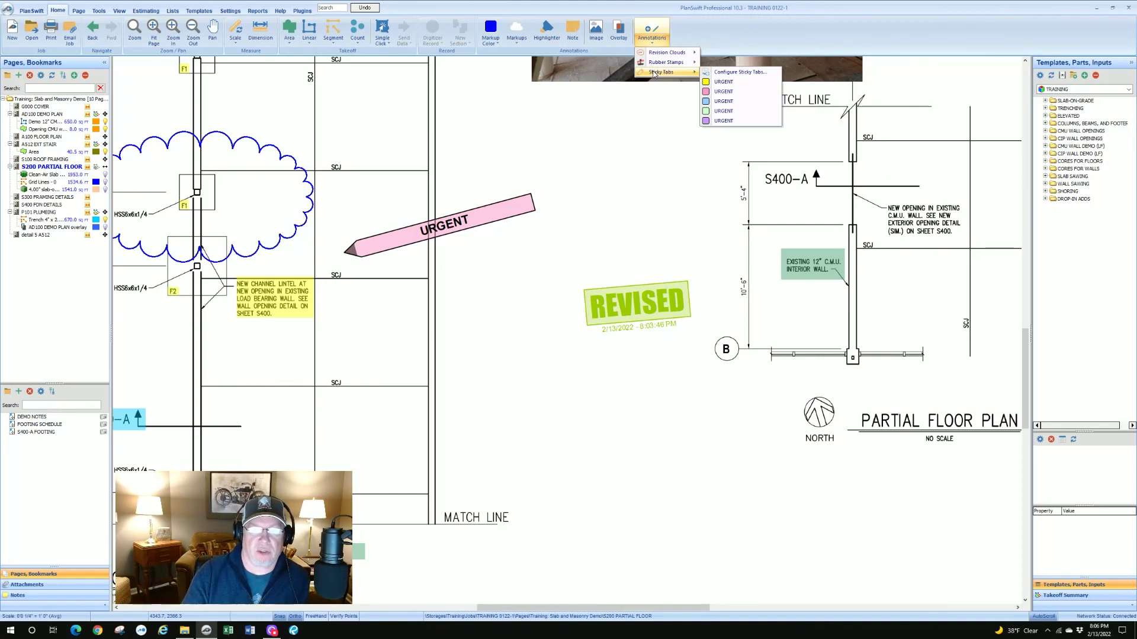
key("Escape")
scroll(598, 136, "down", 2)
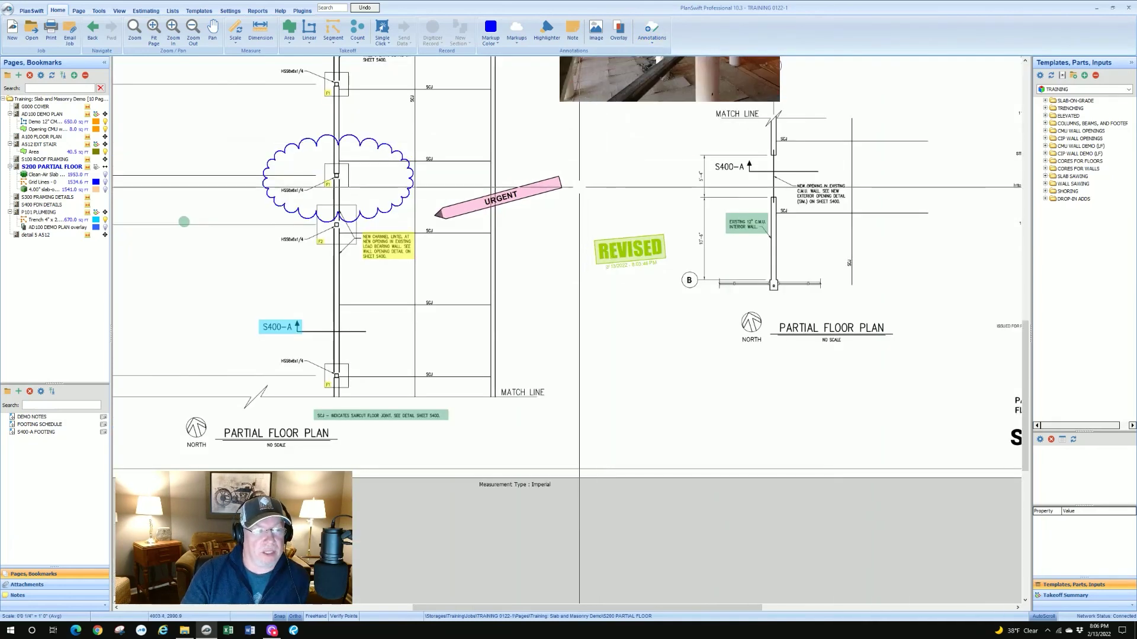
left_click_drag(593, 156, 565, 150)
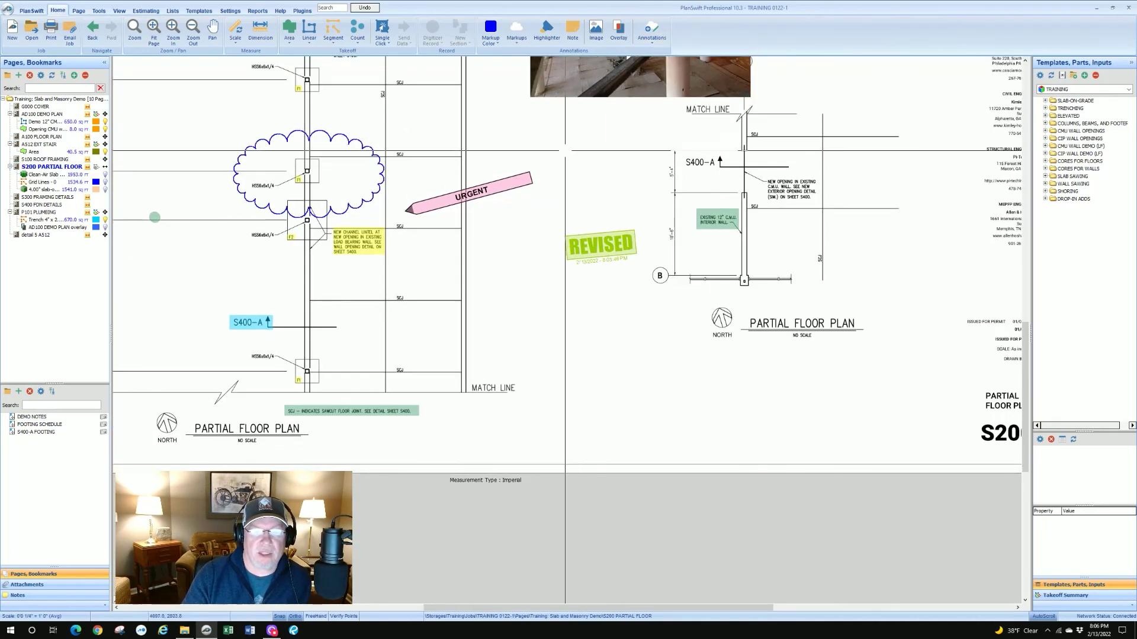
scroll(598, 172, "down", 3)
left_click_drag(635, 138, 549, 168)
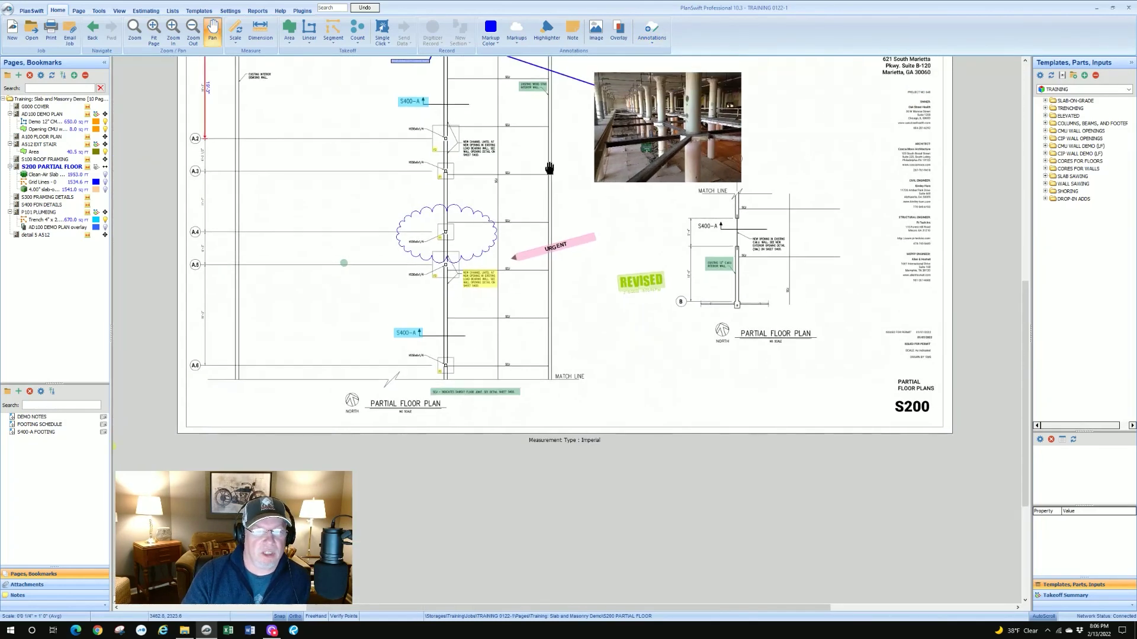
scroll(548, 172, "up", 2)
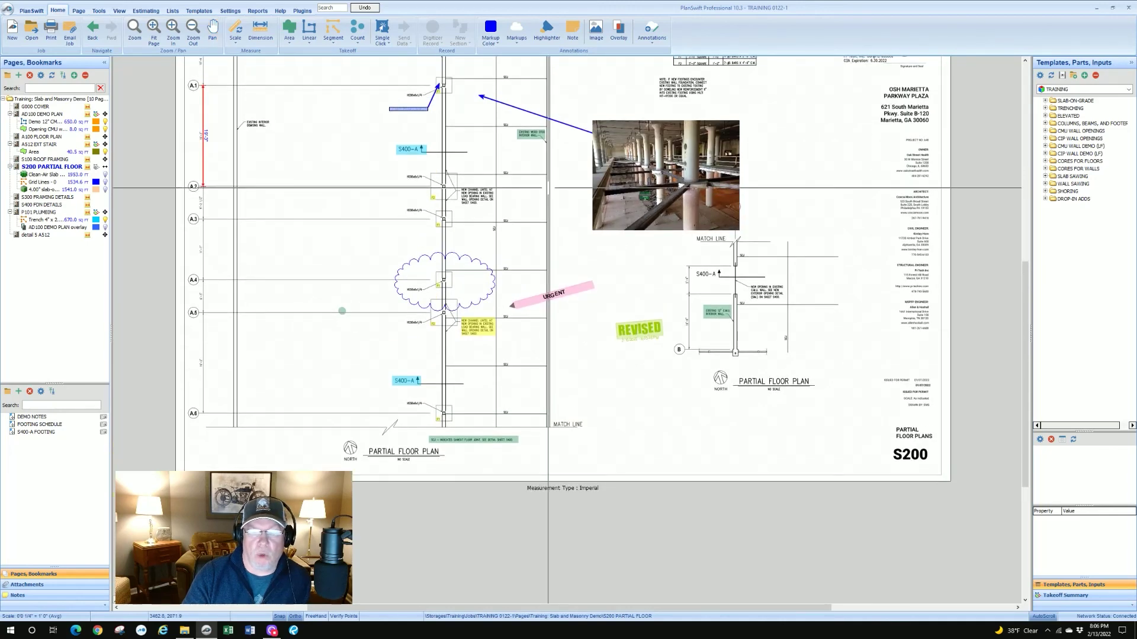